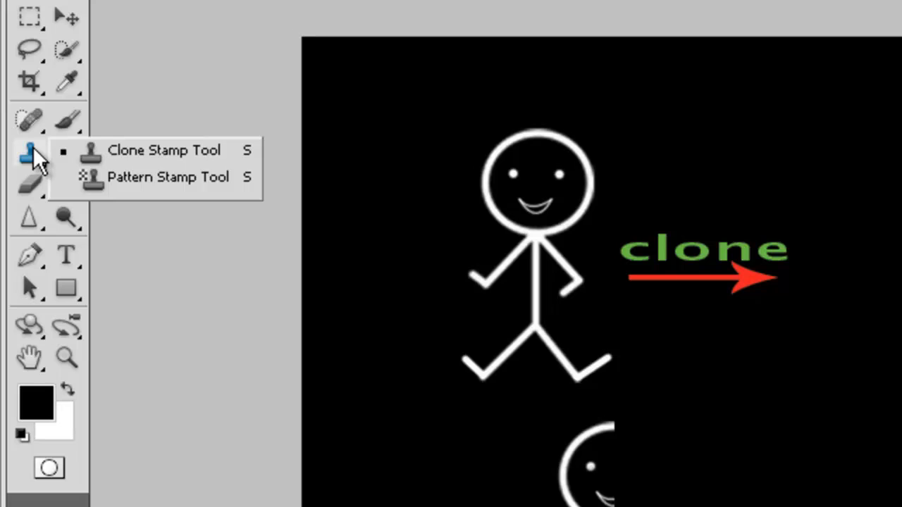
Step: Activate the Clone Stamp tool with a soft 21 px brush, Normal mode and Current Layer sampling
click(131, 152)
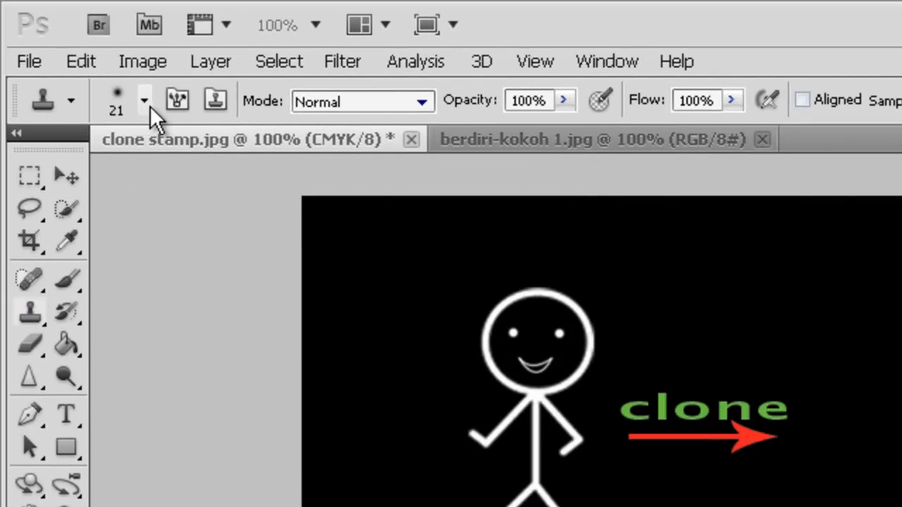
click(146, 102)
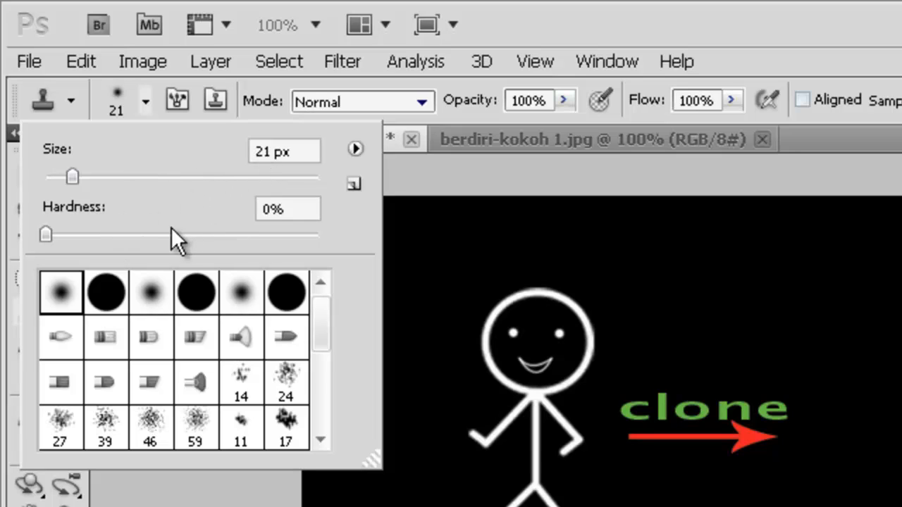
click(513, 37)
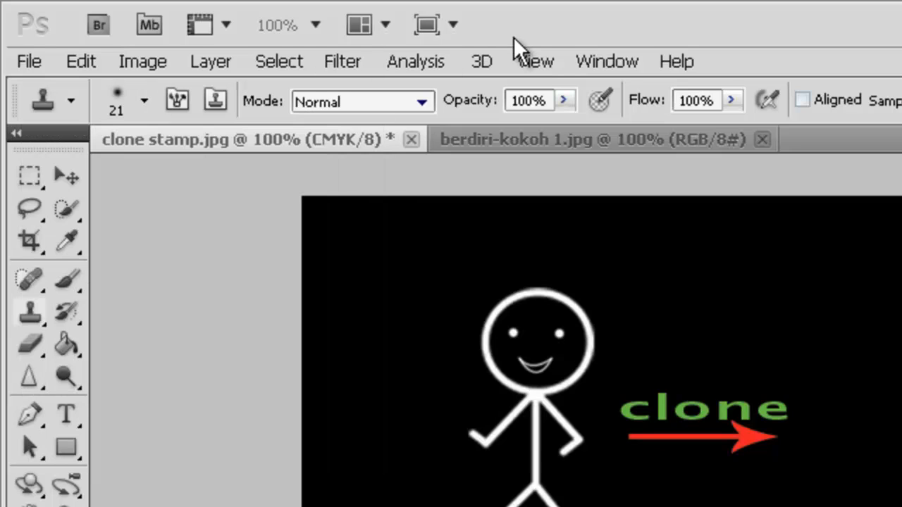
click(427, 101)
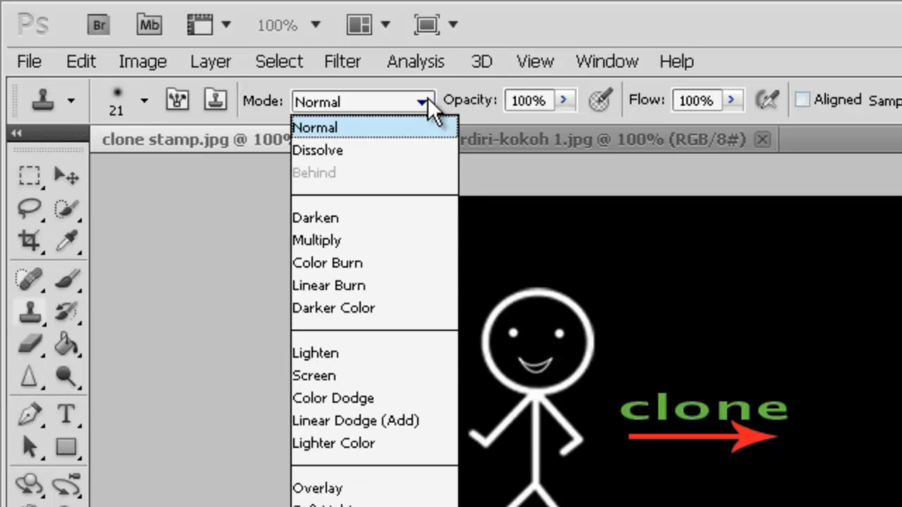
click(422, 127)
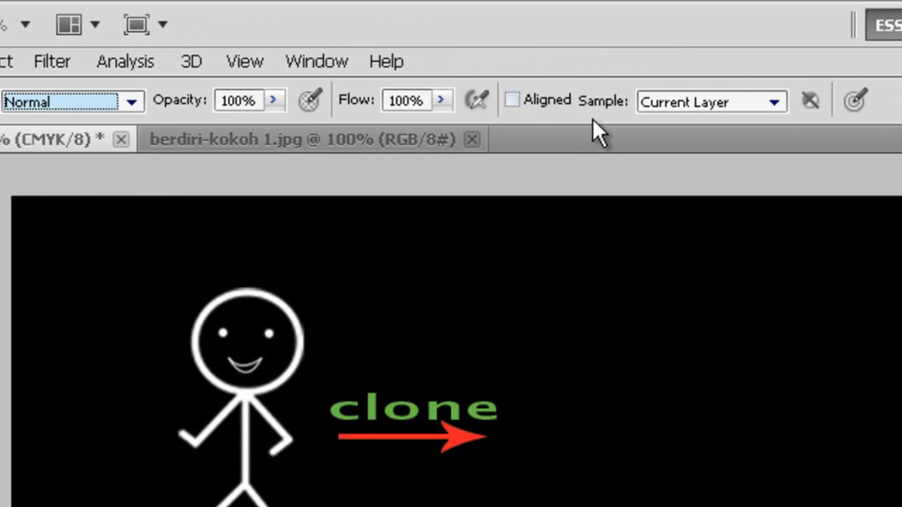
click(781, 105)
click(776, 118)
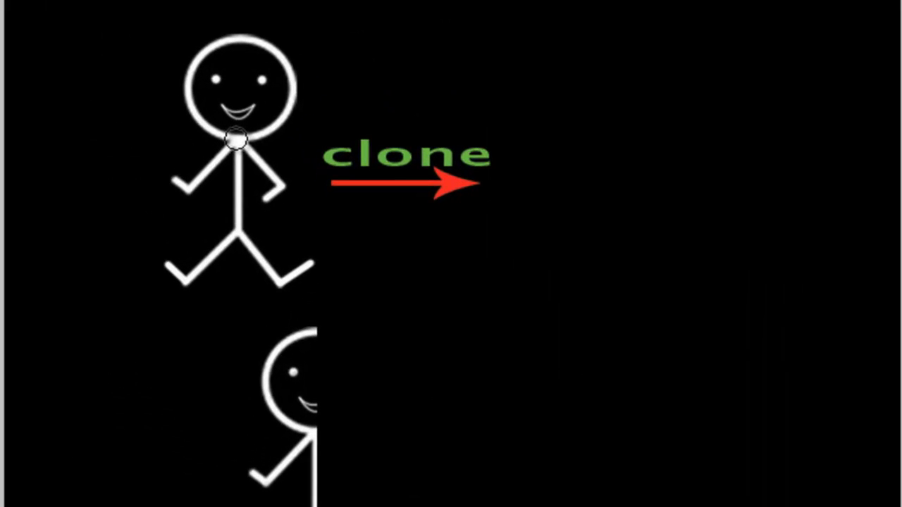
Step: Sample the clone source at the full stick figure's neck and show the source overlay at 20% opacity
key(alt)
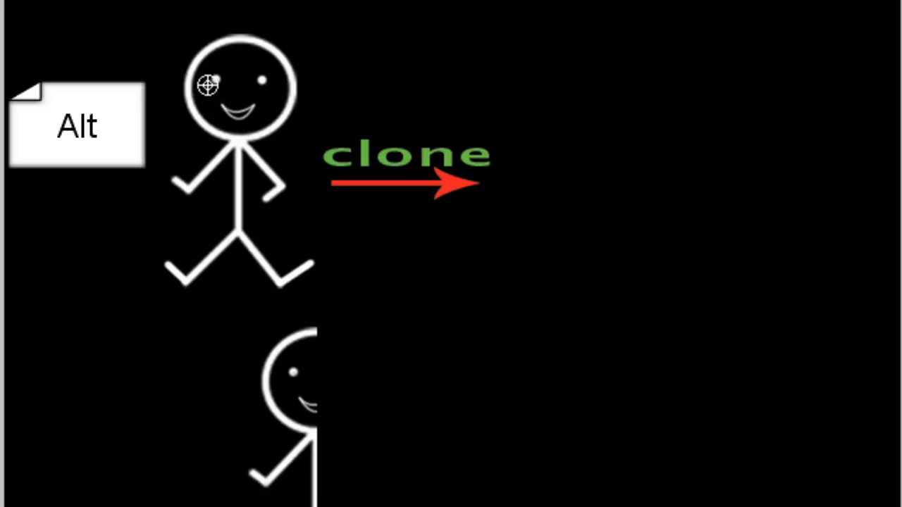
alt+click(240, 141)
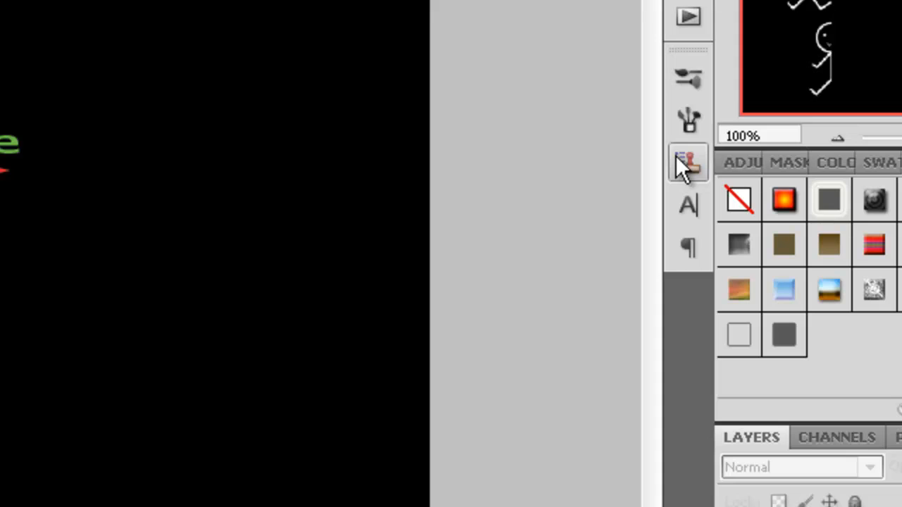
click(678, 162)
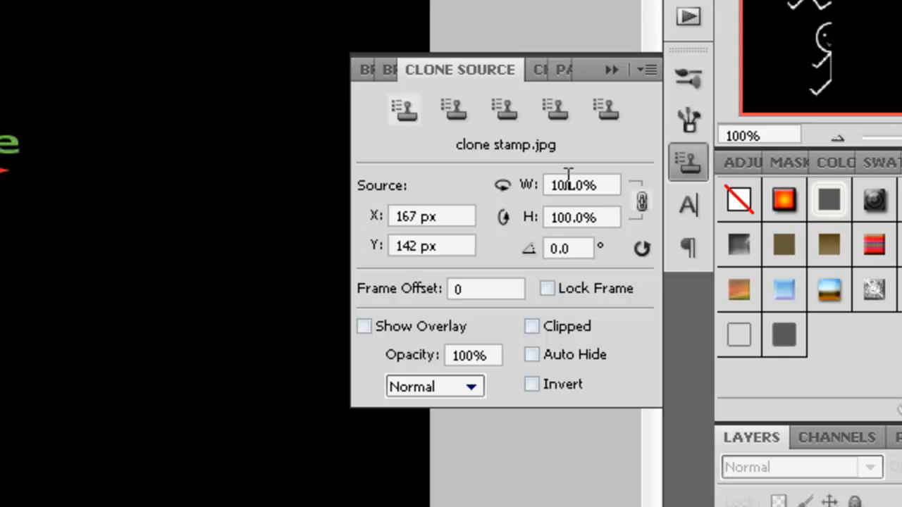
click(364, 327)
click(424, 360)
text(20)
key(Return)
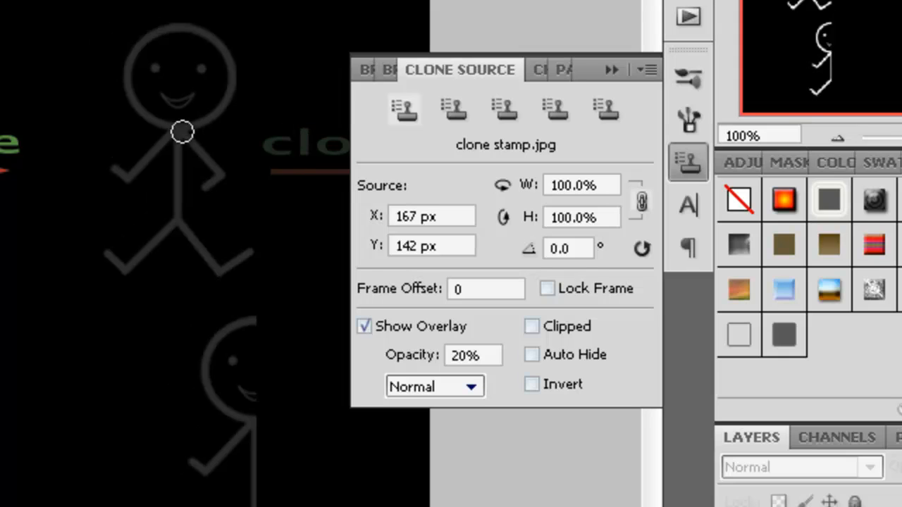
click(553, 187)
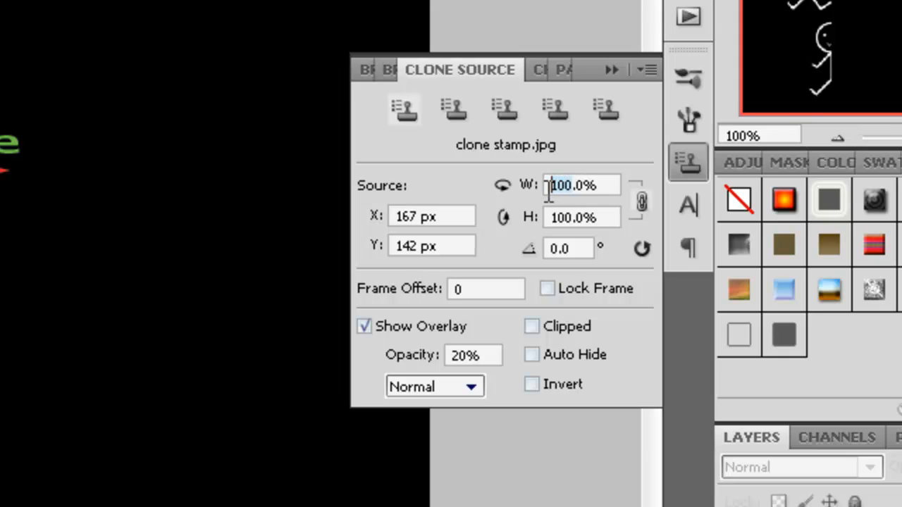
click(554, 216)
click(578, 245)
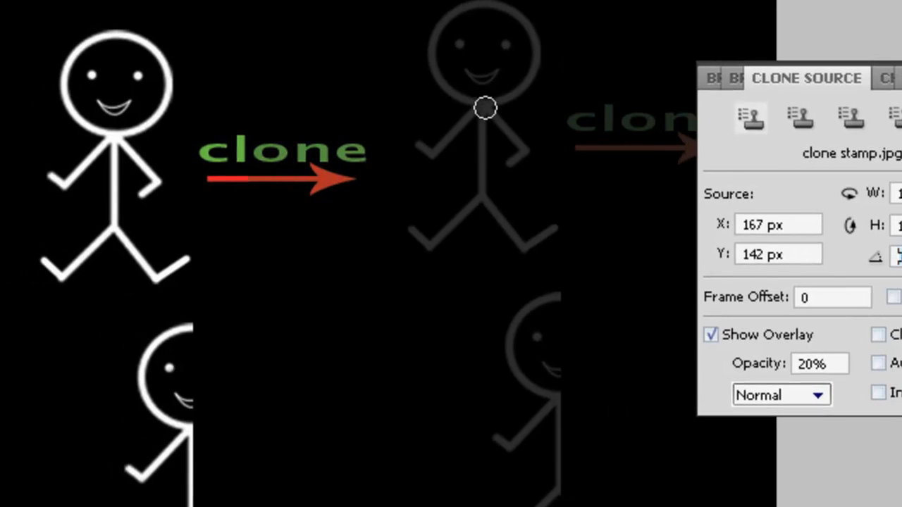
Step: Clone the full stick figure onto the empty black area beyond the red arrow, starting at the neck and following the overlay
click(485, 102)
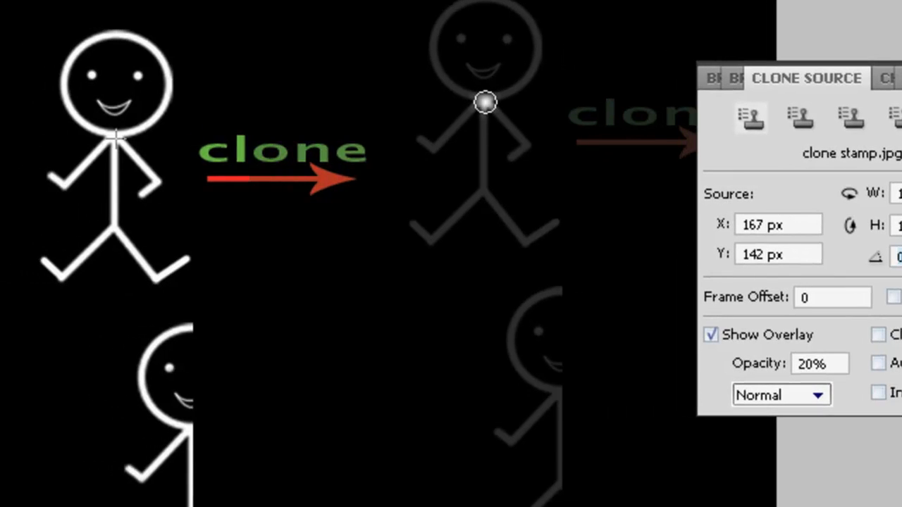
mouse_move(485, 102)
mouse_down()
mouse_move(428, 76)
mouse_move(433, 37)
mouse_up()
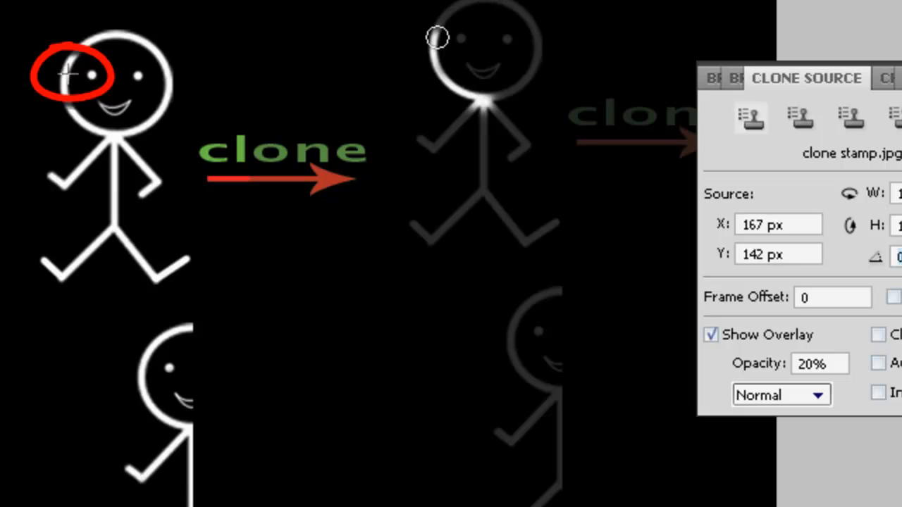
mouse_move(437, 34)
mouse_down()
mouse_move(522, 0)
mouse_move(535, 57)
mouse_up()
mouse_move(514, 91)
mouse_down()
mouse_move(443, 145)
mouse_move(513, 72)
mouse_move(460, 88)
mouse_move(419, 120)
mouse_move(501, 72)
mouse_move(454, 55)
mouse_move(446, 105)
mouse_move(463, 145)
mouse_move(466, 237)
mouse_move(427, 252)
mouse_move(420, 271)
mouse_move(400, 263)
mouse_move(472, 226)
mouse_move(510, 271)
mouse_move(537, 247)
mouse_move(518, 269)
mouse_move(470, 231)
mouse_move(494, 272)
mouse_move(524, 262)
mouse_move(477, 252)
mouse_move(460, 185)
mouse_move(464, 139)
mouse_move(503, 171)
mouse_move(490, 194)
mouse_move(495, 164)
mouse_move(468, 151)
mouse_move(424, 176)
mouse_move(430, 157)
mouse_move(410, 189)
mouse_move(406, 167)
mouse_move(391, 180)
mouse_move(466, 136)
mouse_move(506, 87)
mouse_move(514, 59)
mouse_move(469, 26)
mouse_move(425, 42)
mouse_move(425, 82)
mouse_move(465, 133)
mouse_up()
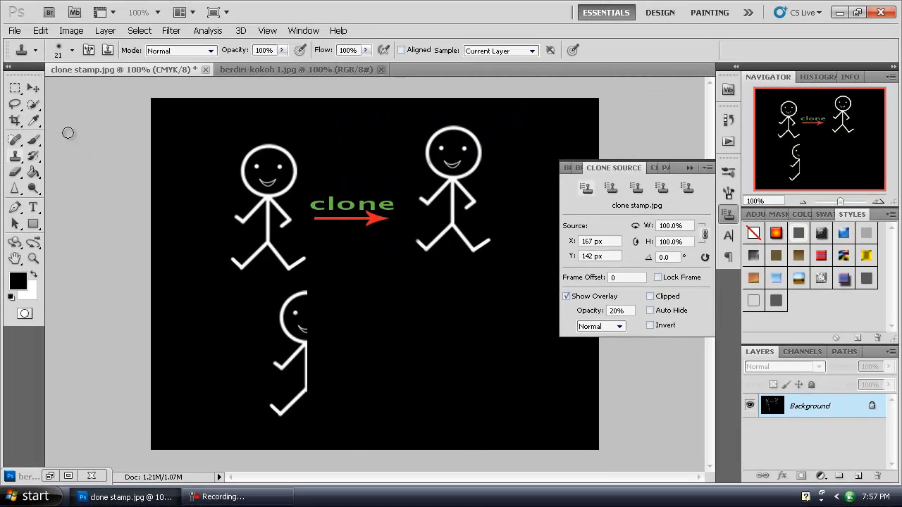
Step: Reselect the Clone Stamp tool and sample a new source at the neck of the half stick figure
click(34, 90)
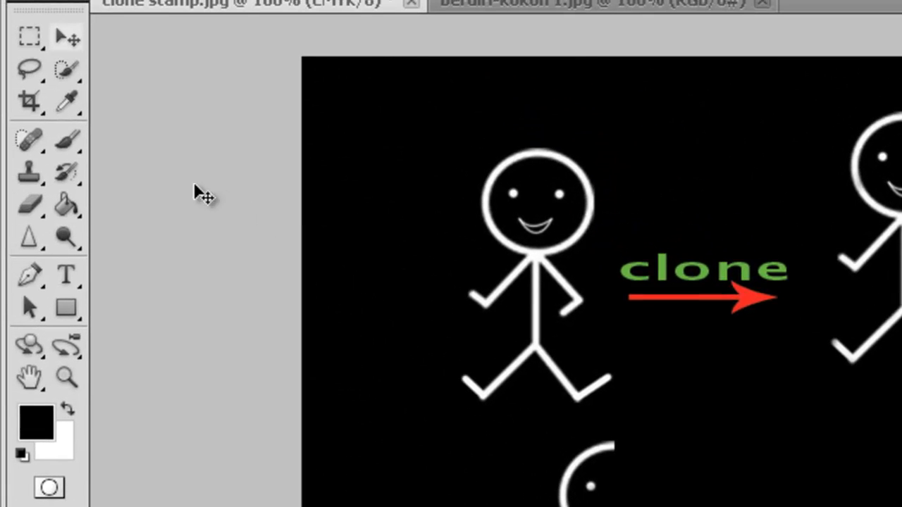
drag(30, 175, 92, 171)
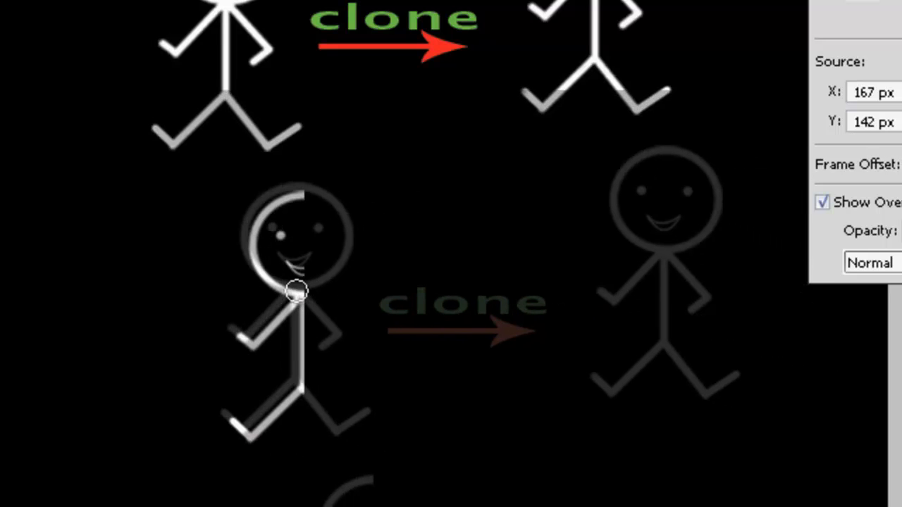
key(alt)
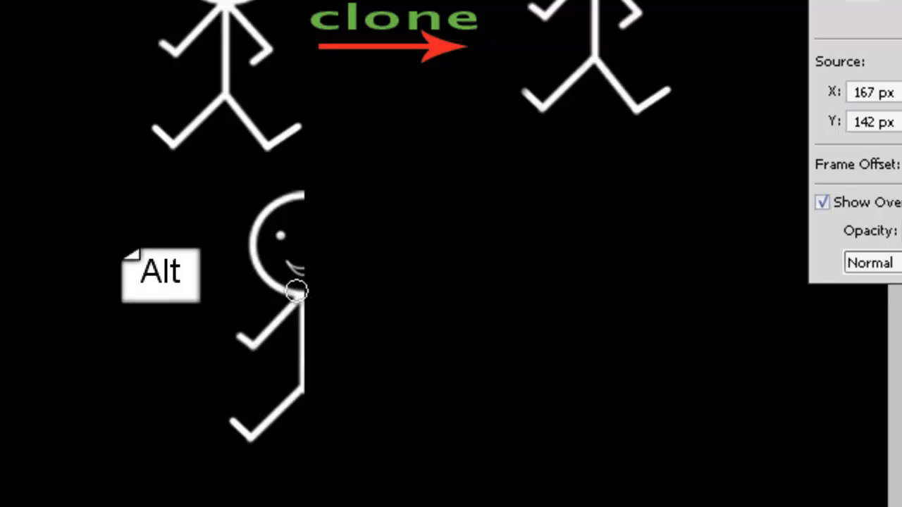
alt+click(280, 291)
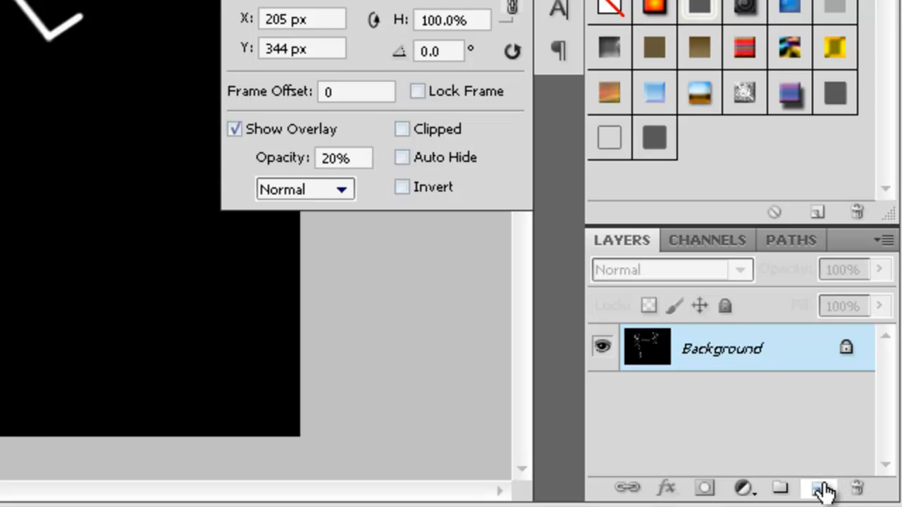
Step: Add a new layer and clone the half stick figure onto it, just beside the original half
click(822, 488)
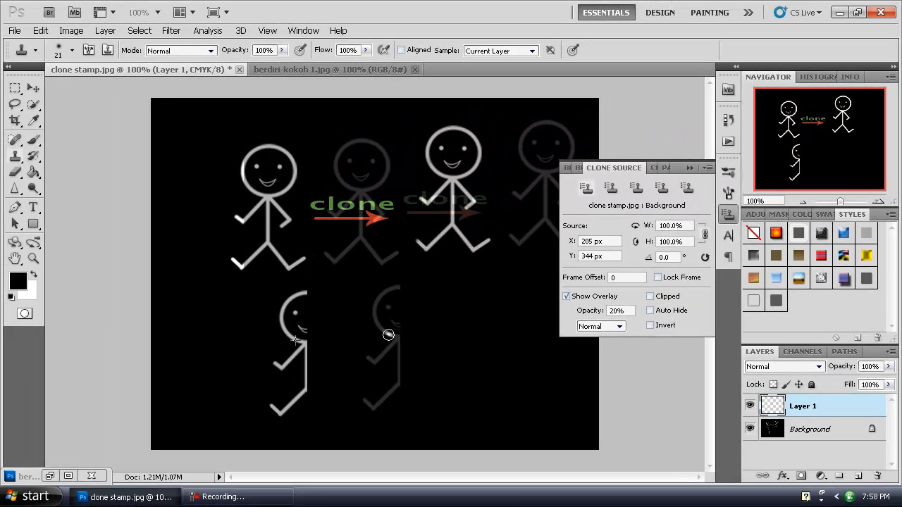
mouse_move(389, 335)
mouse_down()
mouse_move(403, 289)
mouse_move(376, 299)
mouse_move(404, 331)
mouse_up()
mouse_move(386, 312)
mouse_down()
mouse_move(407, 377)
mouse_move(376, 403)
mouse_move(395, 386)
mouse_move(394, 350)
mouse_move(366, 361)
mouse_move(409, 353)
mouse_move(396, 290)
mouse_up()
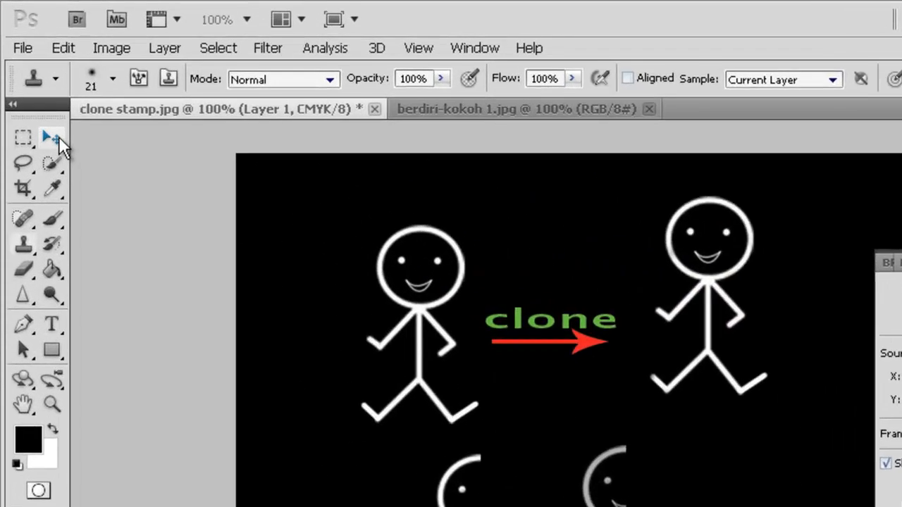
Step: Flip the cloned half figure horizontally and move it against the original half's cut edge to complete the figure
click(34, 87)
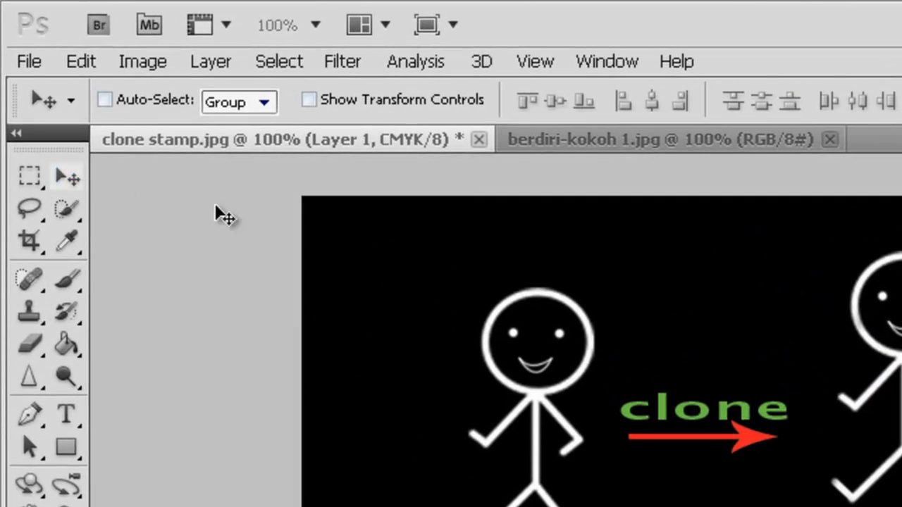
click(93, 61)
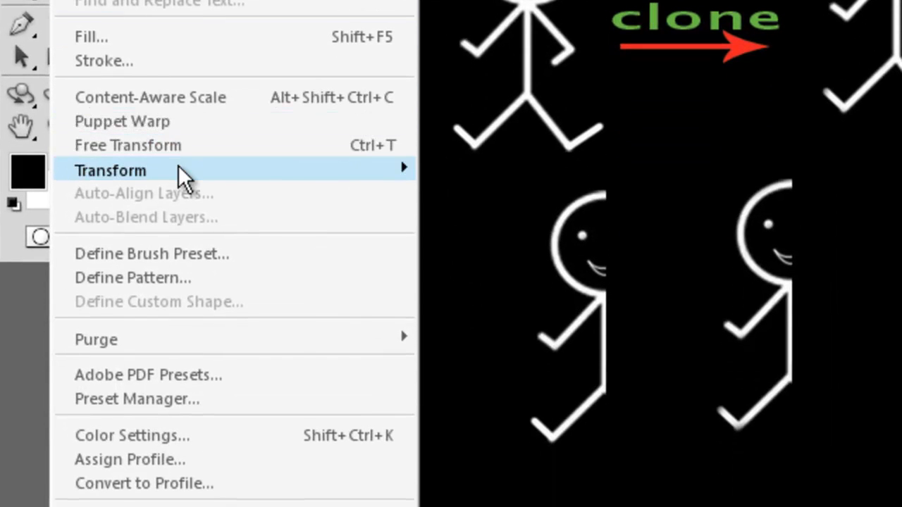
mouse_move(177, 176)
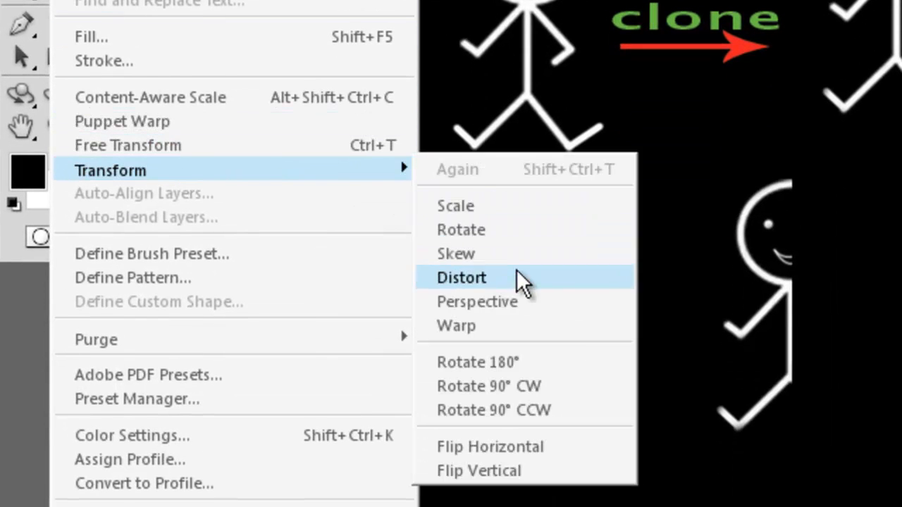
click(512, 446)
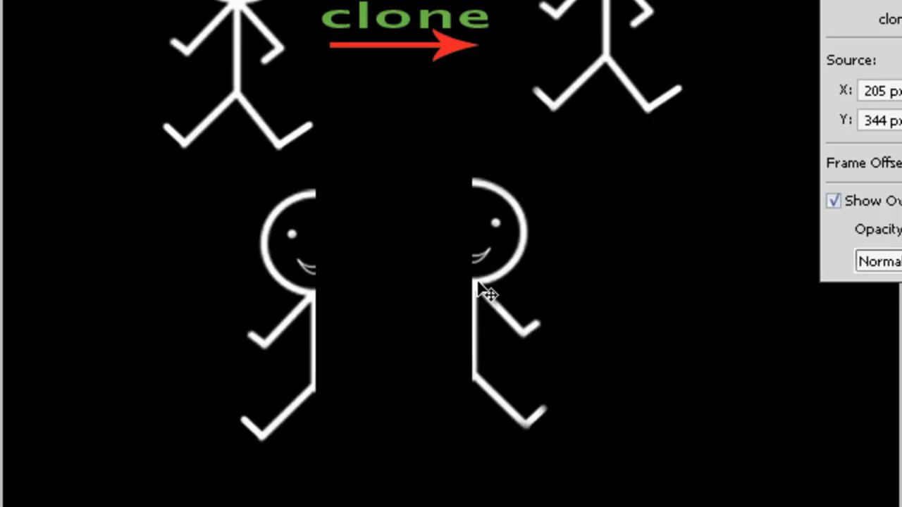
mouse_move(478, 280)
mouse_down()
mouse_move(345, 283)
mouse_move(327, 286)
mouse_move(325, 306)
mouse_move(321, 297)
mouse_up()
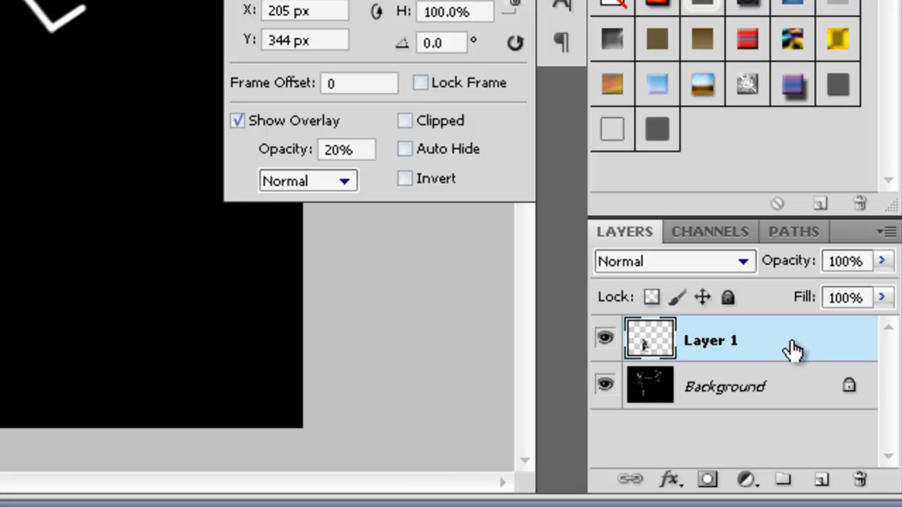
Step: Lower Layer 1's opacity to 57% and hide the Background layer
click(882, 262)
drag(880, 289, 823, 294)
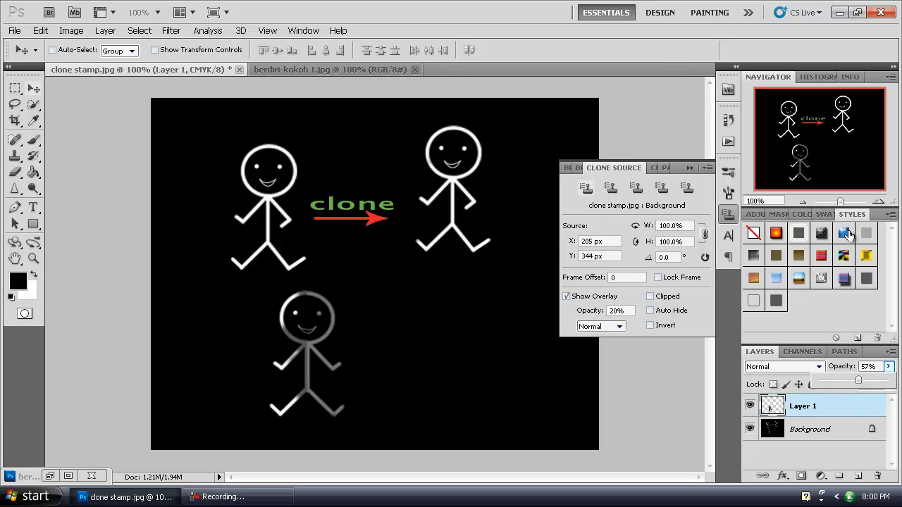
drag(843, 203, 844, 202)
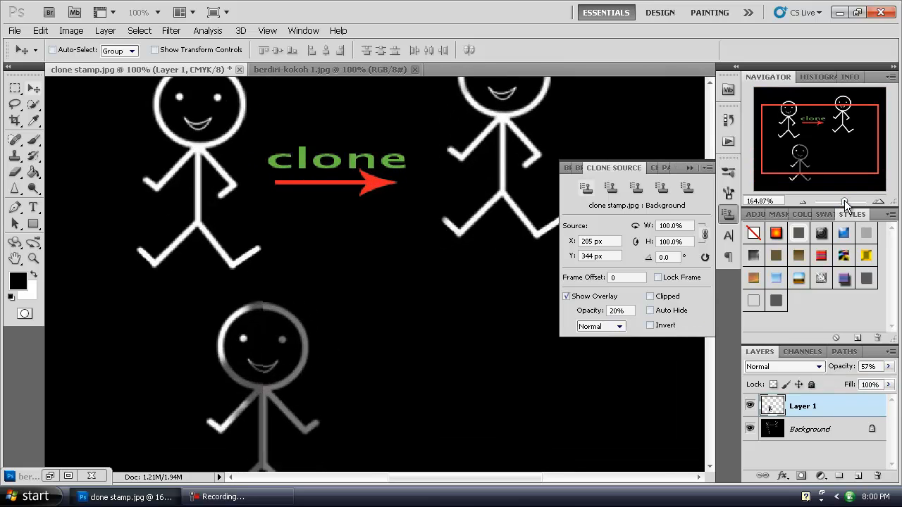
drag(831, 156, 825, 173)
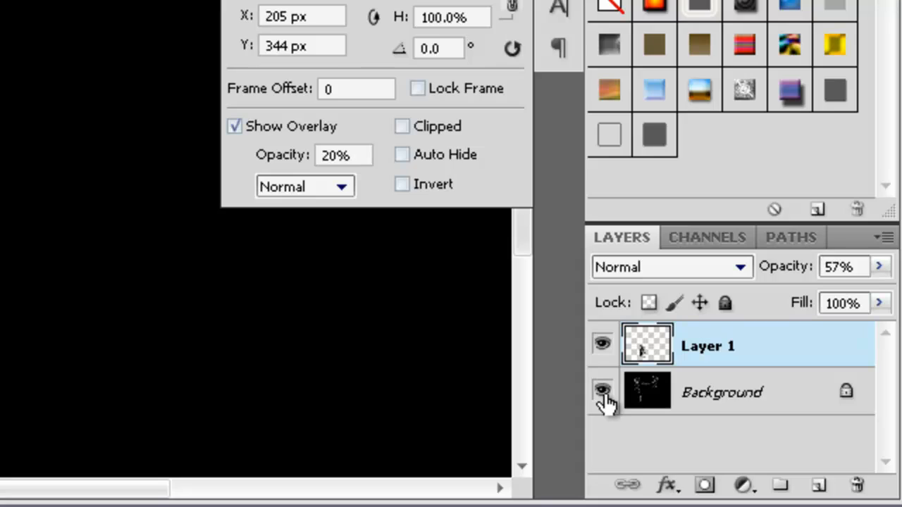
click(603, 396)
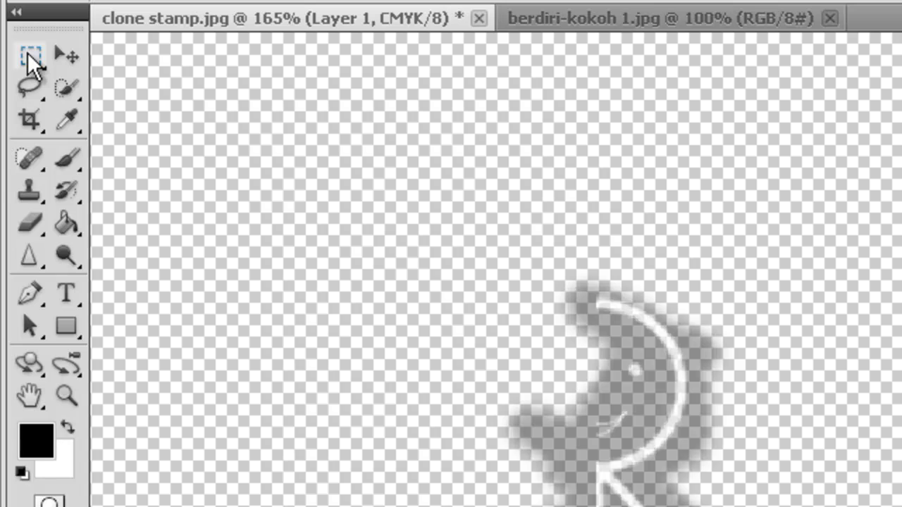
Step: Select the area beyond the cloned half figure's cut edge with the Rectangular Marquee, delete the excess shading there, and clear the selection
click(29, 55)
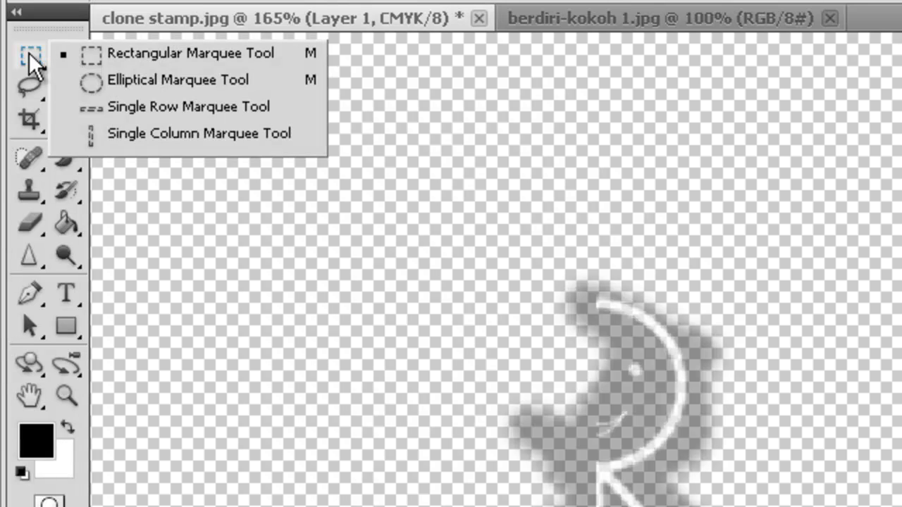
click(99, 60)
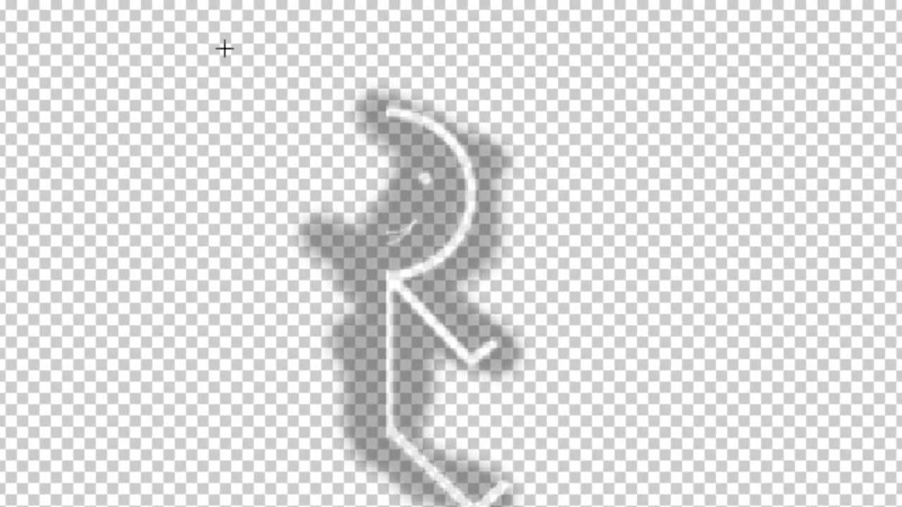
drag(246, 67, 399, 374)
drag(370, 347, 372, 486)
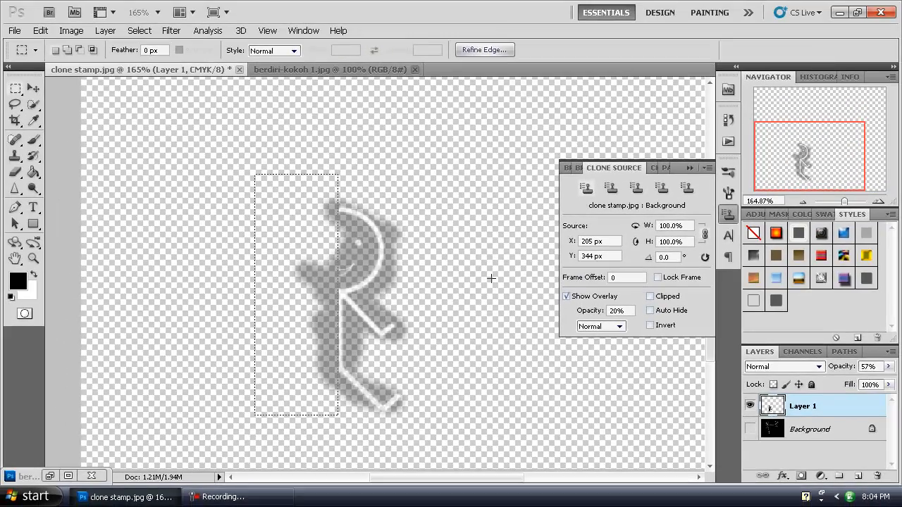
drag(844, 201, 852, 196)
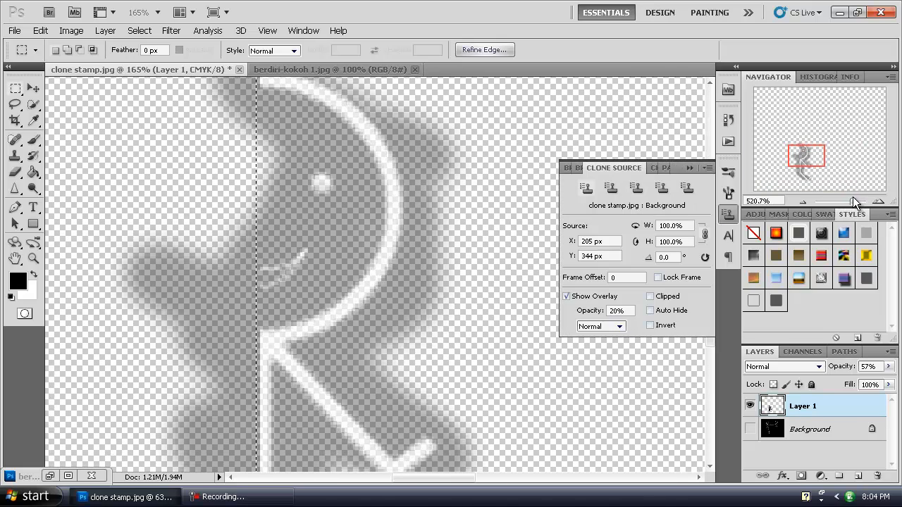
drag(821, 162, 820, 158)
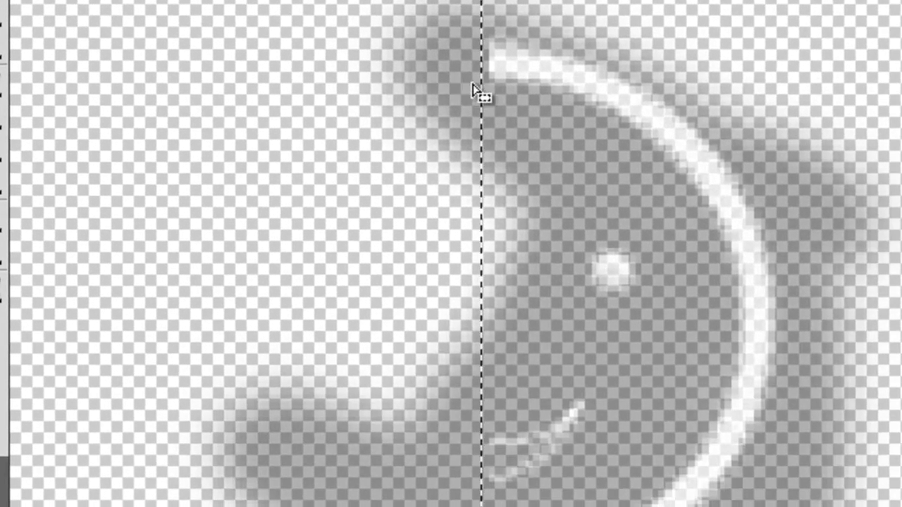
drag(472, 83, 484, 87)
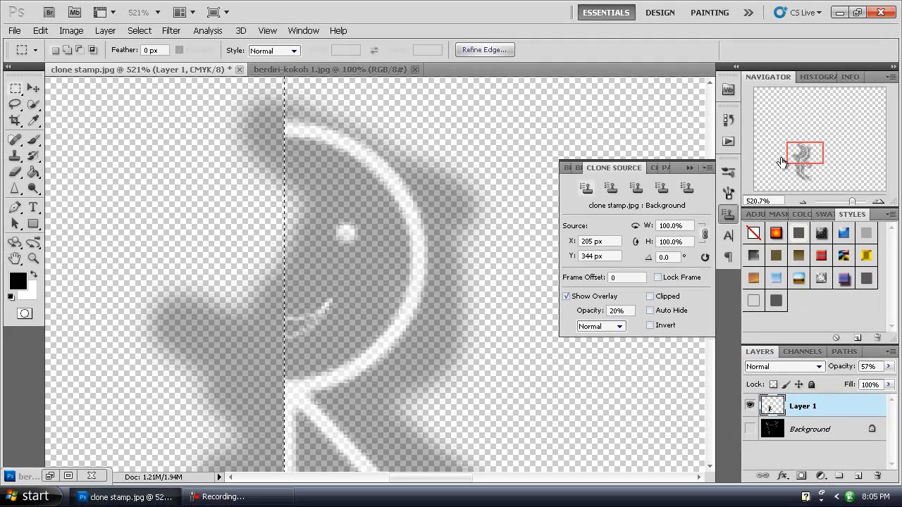
drag(782, 162, 808, 170)
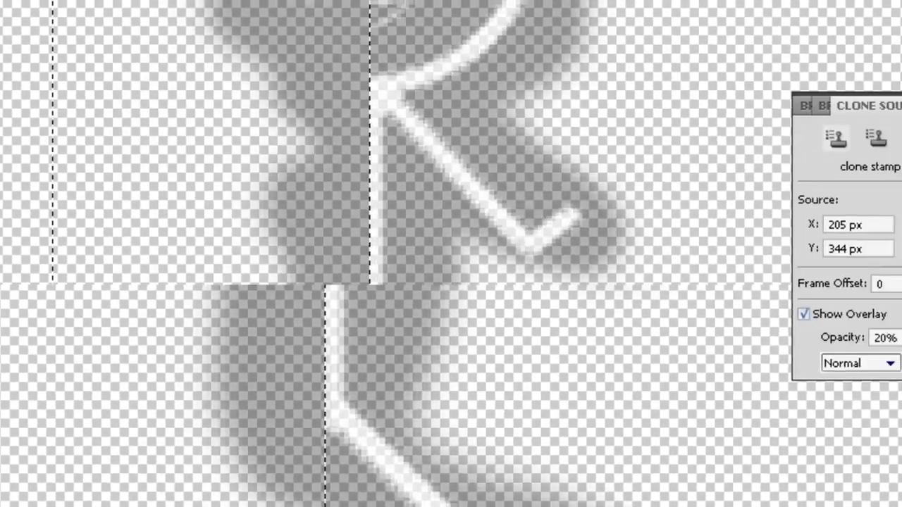
drag(859, 202, 845, 202)
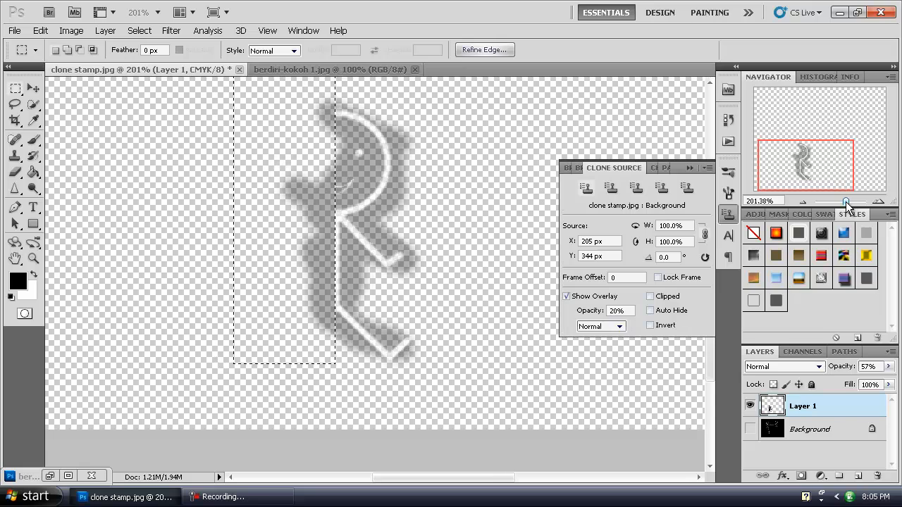
key(Delete)
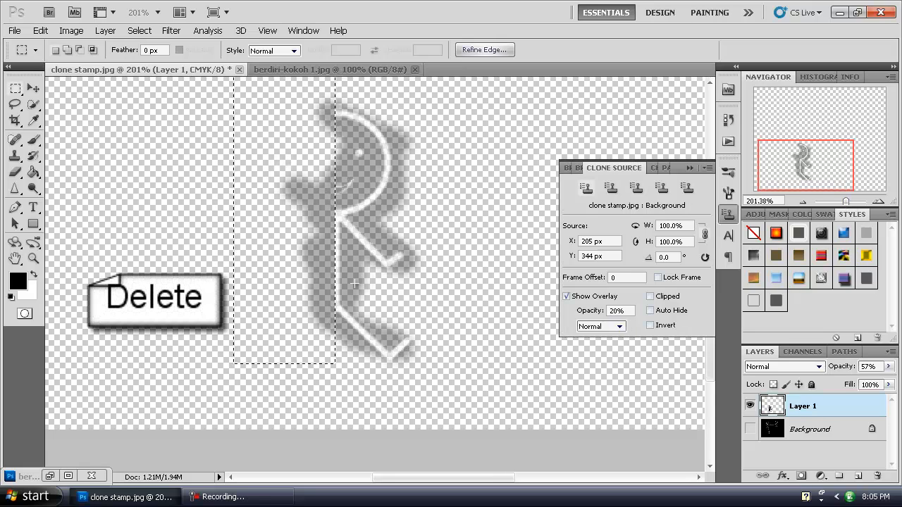
key(Delete)
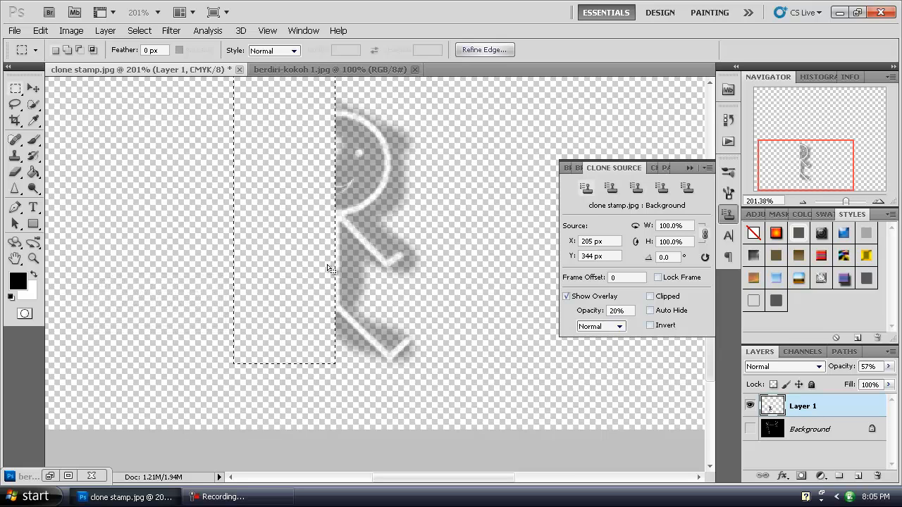
click(138, 31)
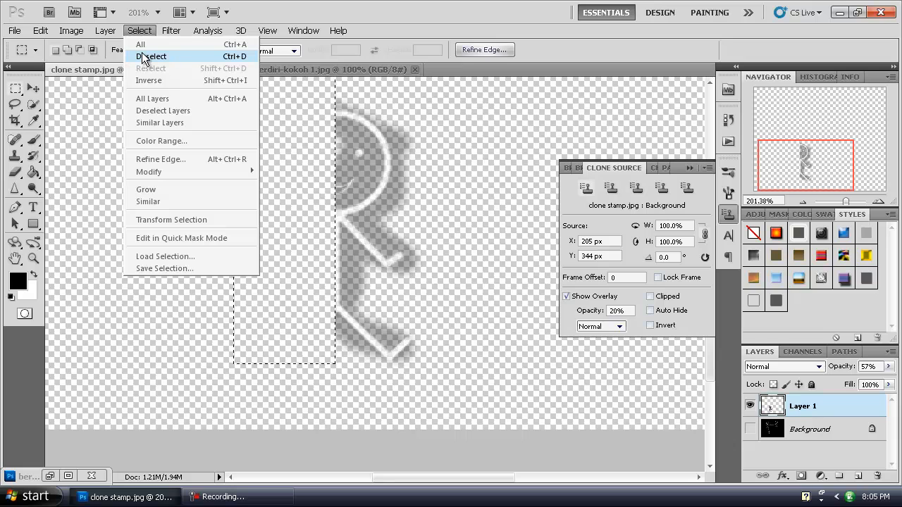
click(142, 58)
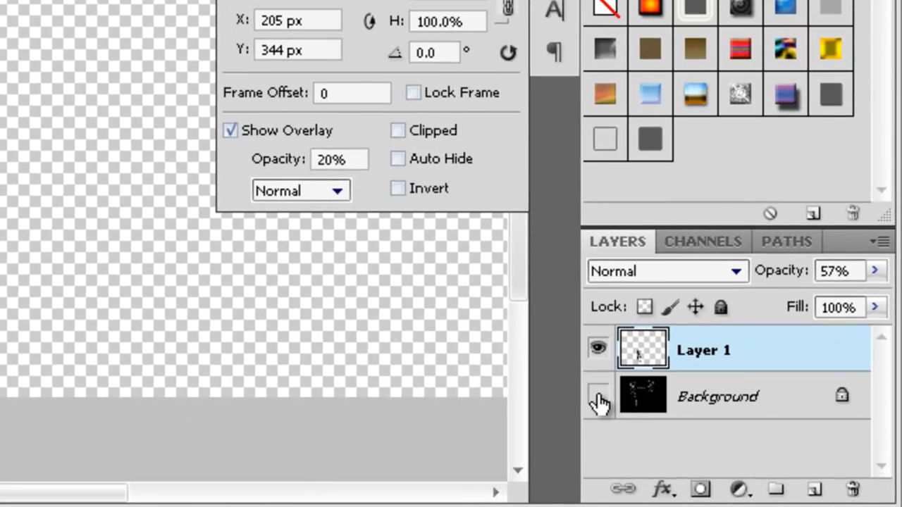
Step: Show the Background layer again and restore Layer 1's opacity to 100%
click(598, 397)
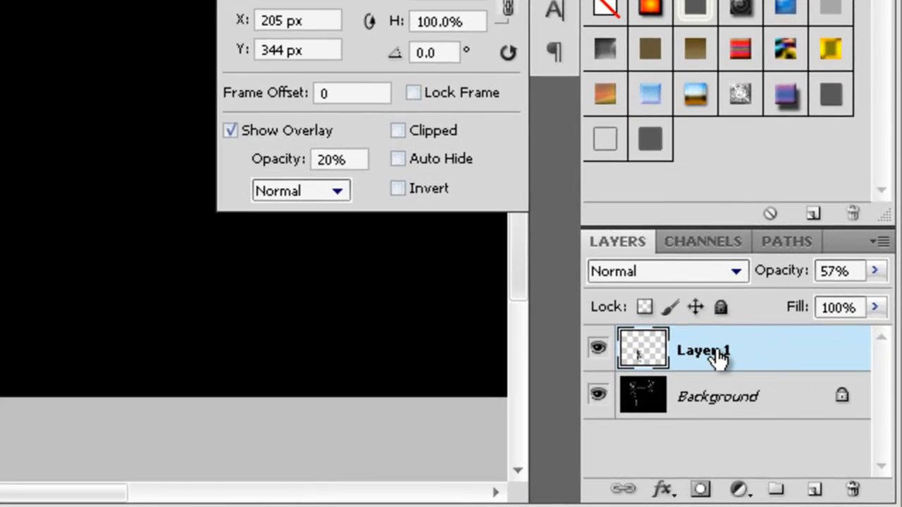
click(876, 272)
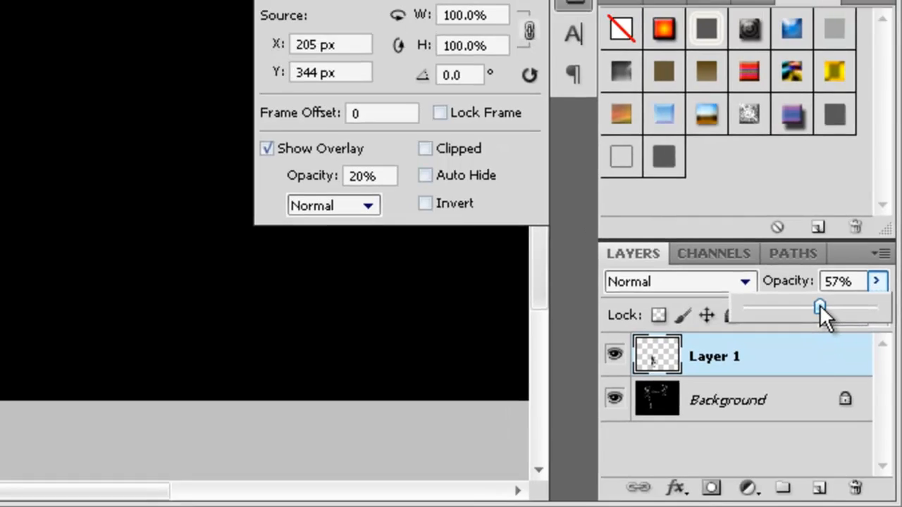
drag(814, 301, 875, 302)
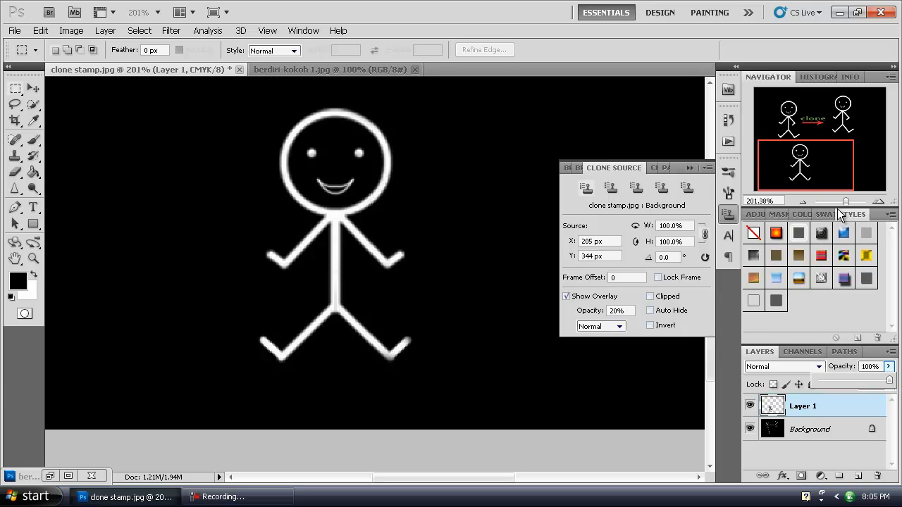
drag(848, 201, 841, 205)
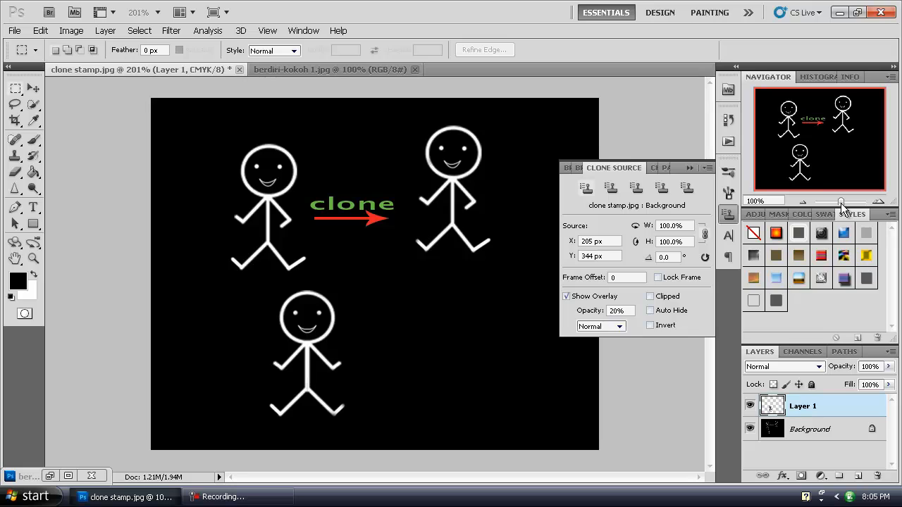
Step: Switch to the berdiri-kokoh 1.jpg image and sample a Clone Stamp source at the peak of the tower's triangular gable
click(320, 69)
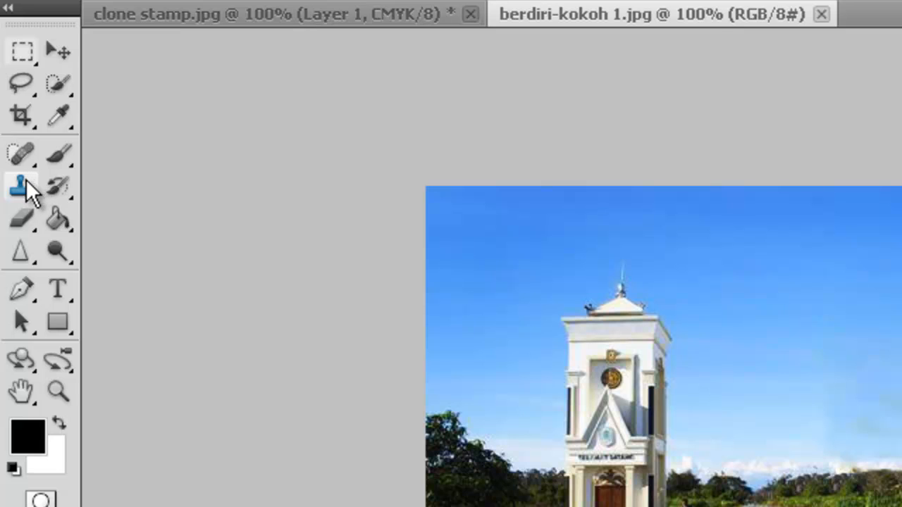
click(25, 184)
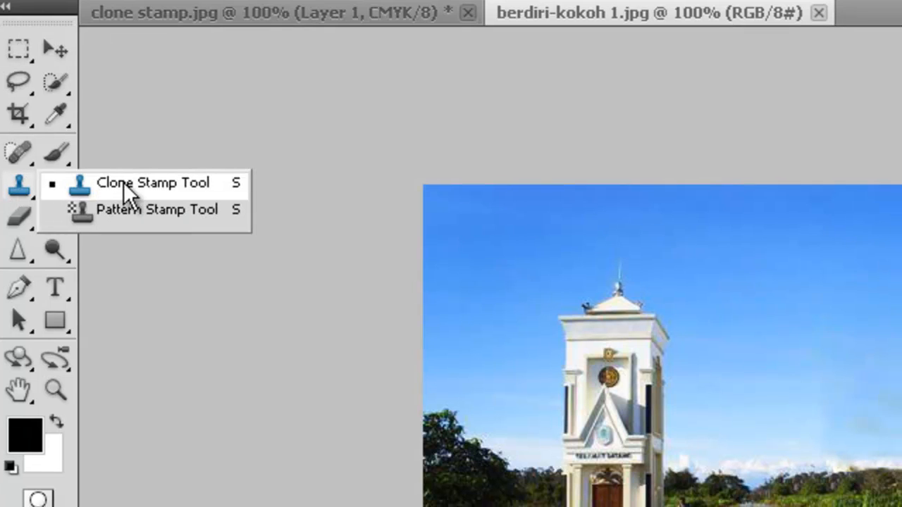
click(123, 184)
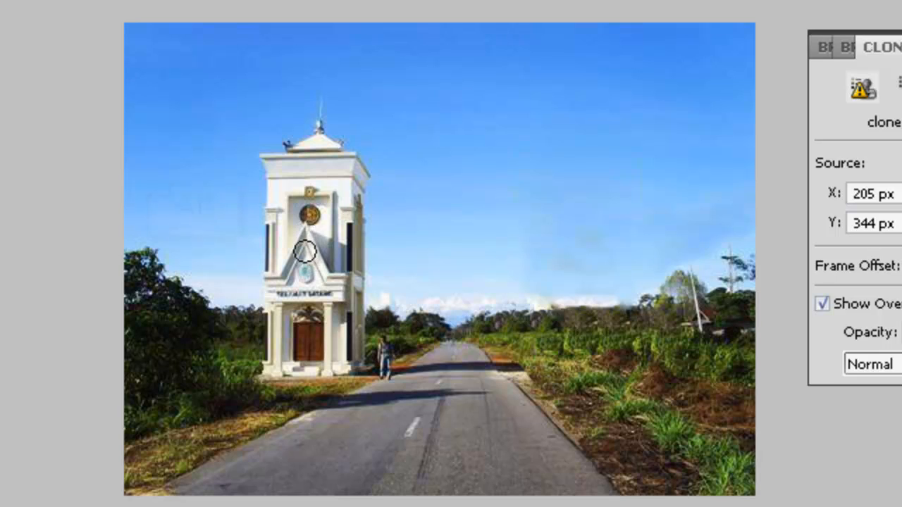
key(alt)
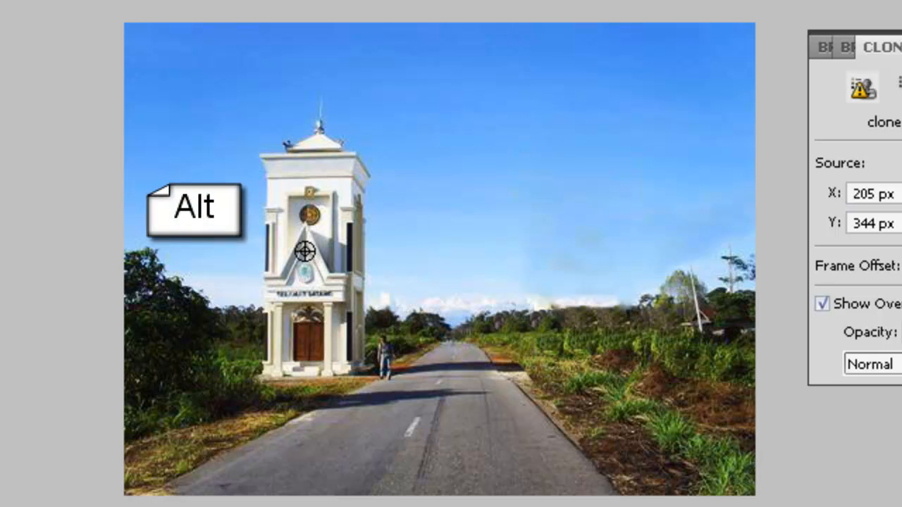
alt+click(305, 250)
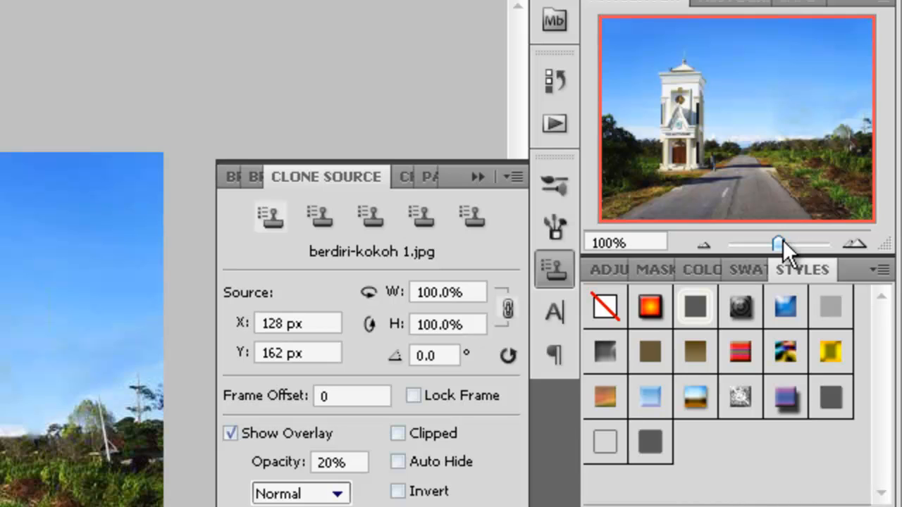
Step: Set the clone source's rotation to 2°
drag(782, 241, 793, 241)
drag(770, 181, 821, 195)
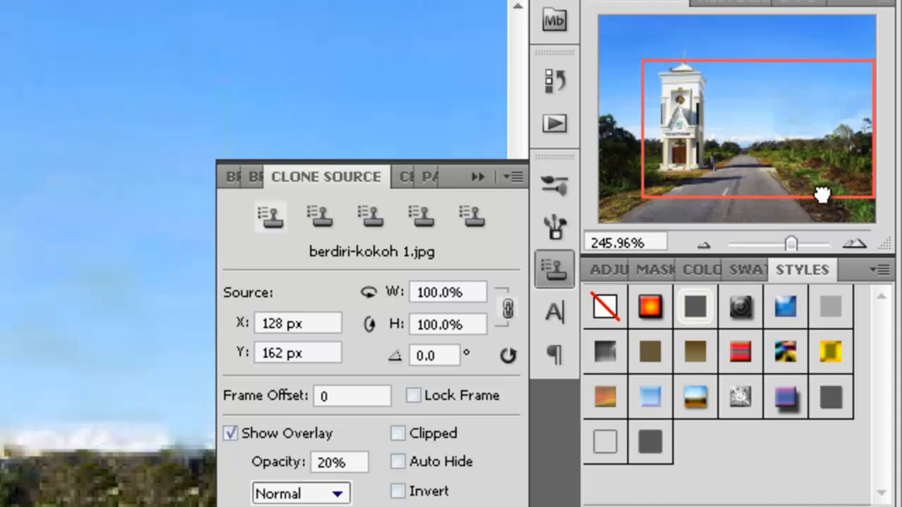
click(479, 177)
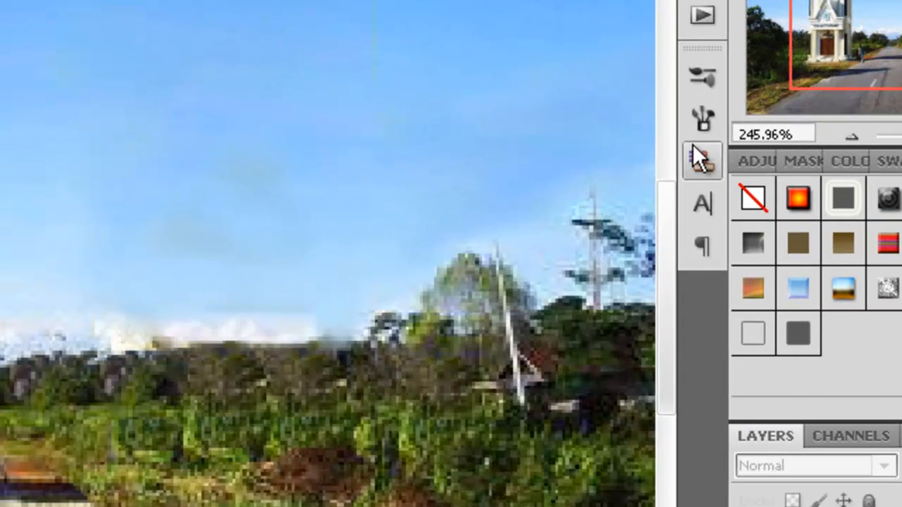
click(701, 160)
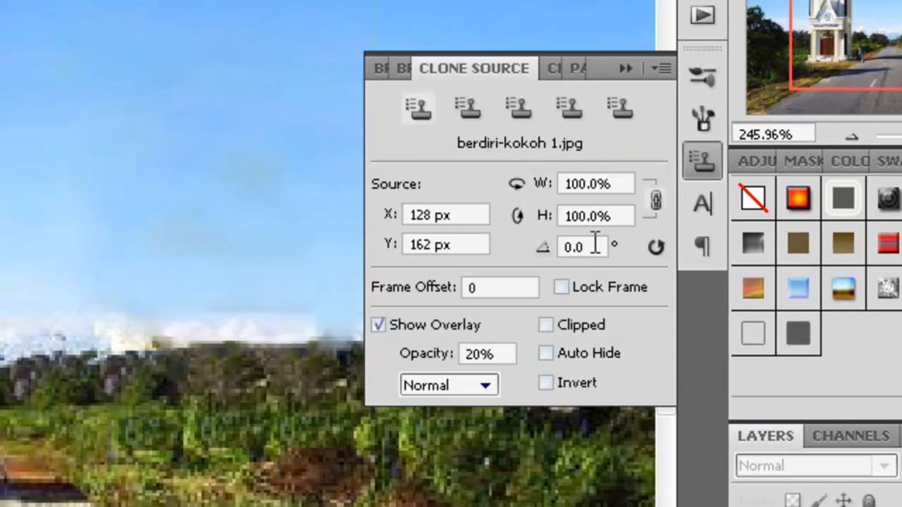
drag(590, 244, 542, 251)
text(2)
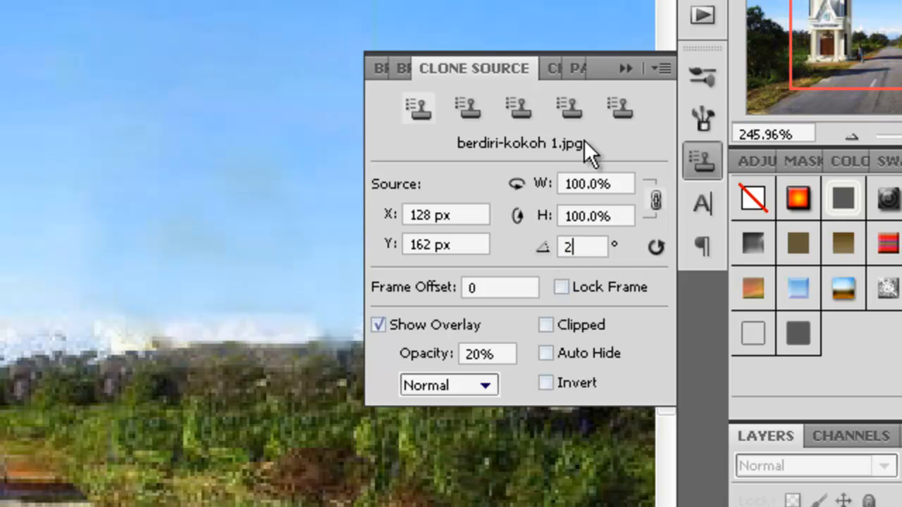
click(627, 67)
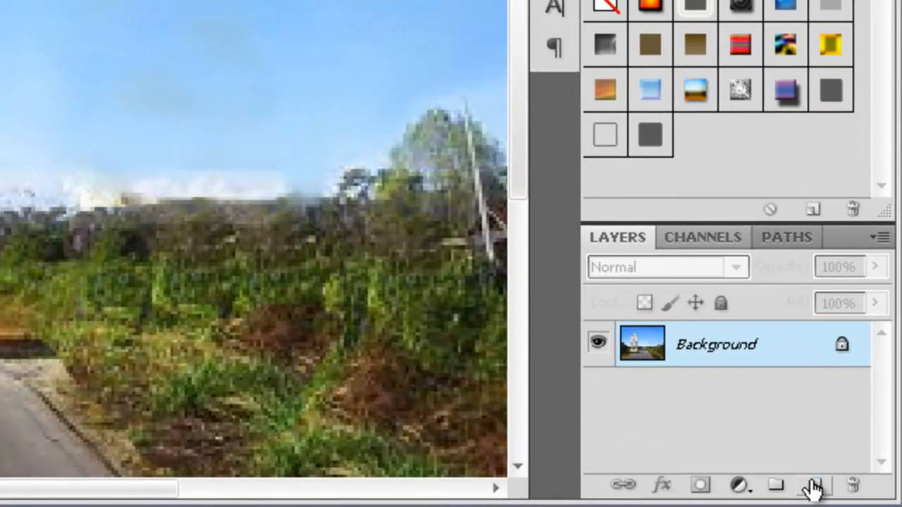
Step: Add a new layer and clone the whole tower onto it, on the opposite side of the road
click(823, 482)
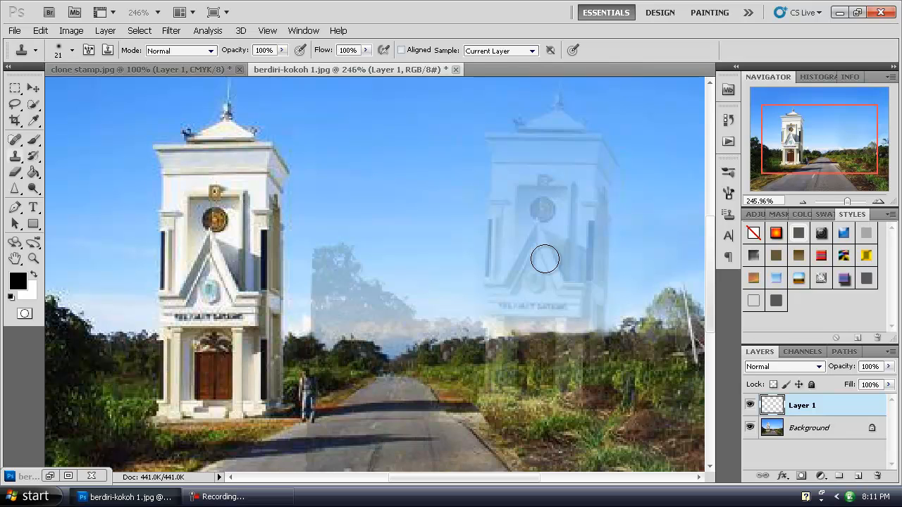
mouse_move(545, 259)
mouse_down()
mouse_move(546, 98)
mouse_move(561, 70)
mouse_move(553, 106)
mouse_move(496, 128)
mouse_move(570, 124)
mouse_move(542, 126)
mouse_move(606, 165)
mouse_move(598, 169)
mouse_move(578, 152)
mouse_move(597, 185)
mouse_move(589, 316)
mouse_move(604, 256)
mouse_move(601, 326)
mouse_move(585, 353)
mouse_move(598, 336)
mouse_move(593, 347)
mouse_move(591, 329)
mouse_move(584, 341)
mouse_move(578, 207)
mouse_move(550, 354)
mouse_move(493, 249)
mouse_move(489, 187)
mouse_move(483, 250)
mouse_move(499, 131)
mouse_move(491, 284)
mouse_move(517, 270)
mouse_move(508, 384)
mouse_move(566, 228)
mouse_move(573, 408)
mouse_move(539, 374)
mouse_move(539, 348)
mouse_move(558, 373)
mouse_move(561, 400)
mouse_move(596, 393)
mouse_move(588, 327)
mouse_move(537, 392)
mouse_move(489, 391)
mouse_move(491, 340)
mouse_move(492, 402)
mouse_move(511, 273)
mouse_move(500, 399)
mouse_move(556, 383)
mouse_move(578, 317)
mouse_move(575, 185)
mouse_move(590, 155)
mouse_move(542, 135)
mouse_move(501, 140)
mouse_move(579, 125)
mouse_move(541, 243)
mouse_up()
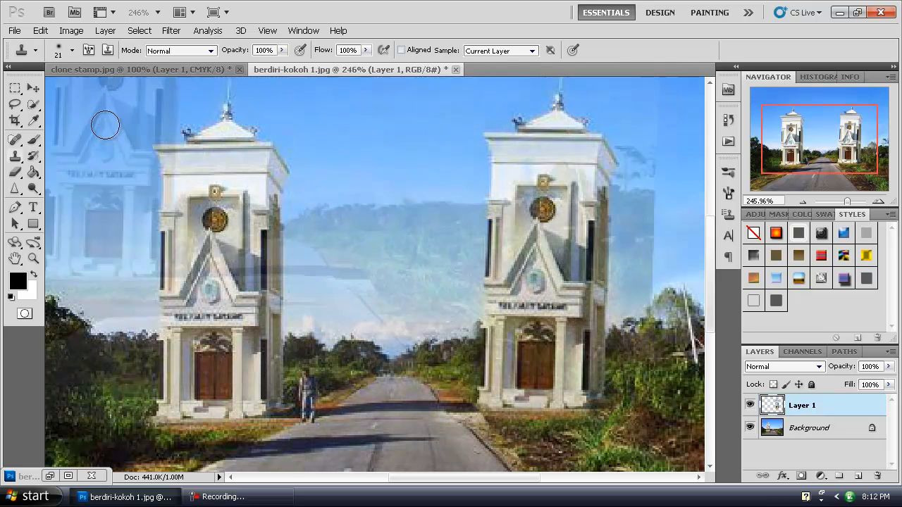
Step: Flip the cloned tower horizontally and move it closer to the road, level with the original tower
click(35, 86)
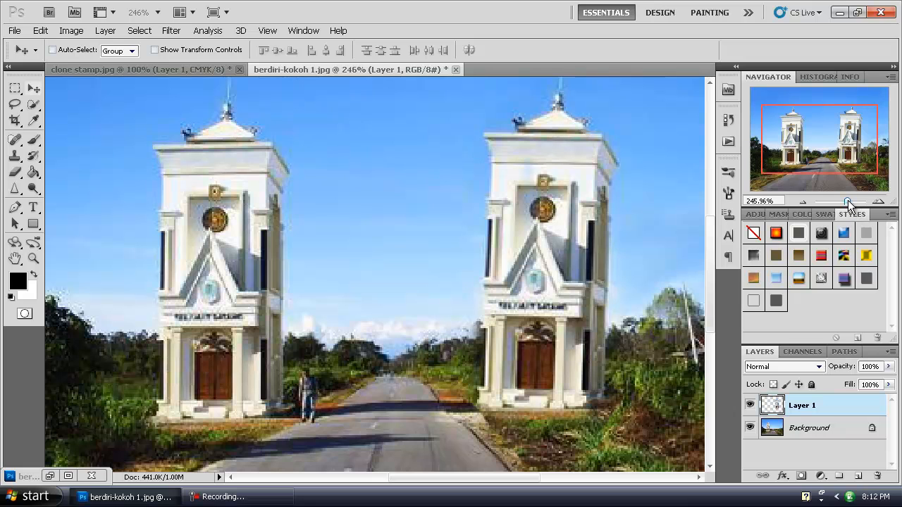
drag(848, 201, 843, 202)
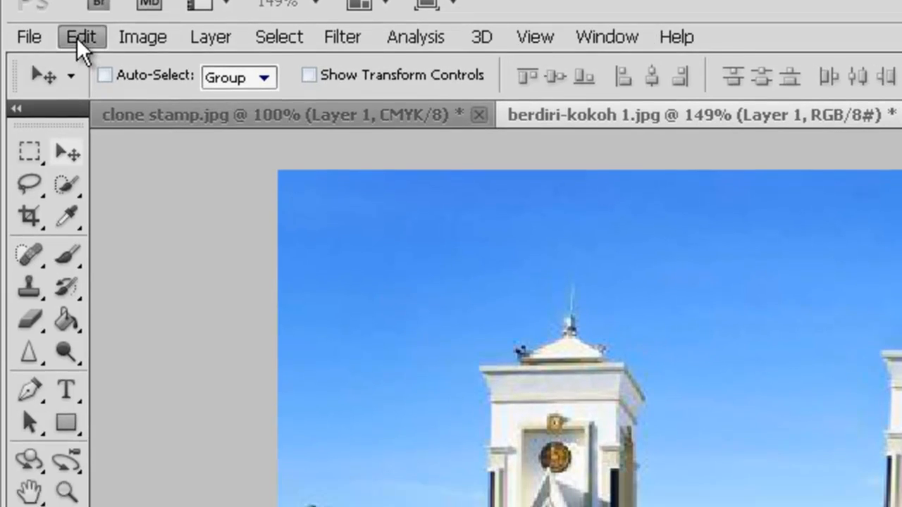
click(79, 62)
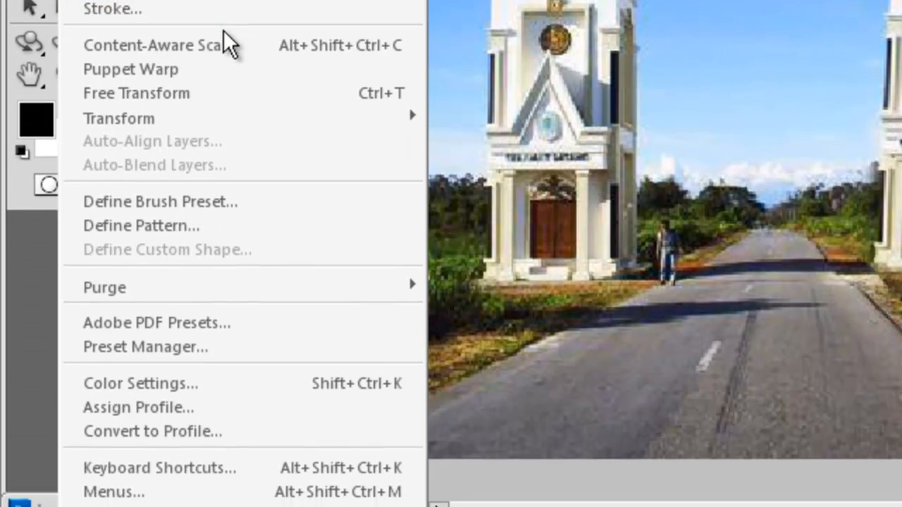
mouse_move(229, 126)
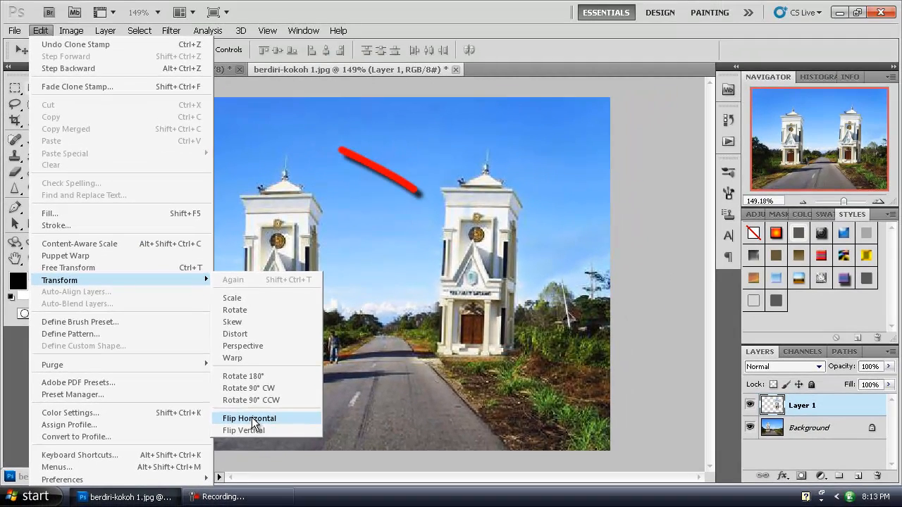
click(252, 417)
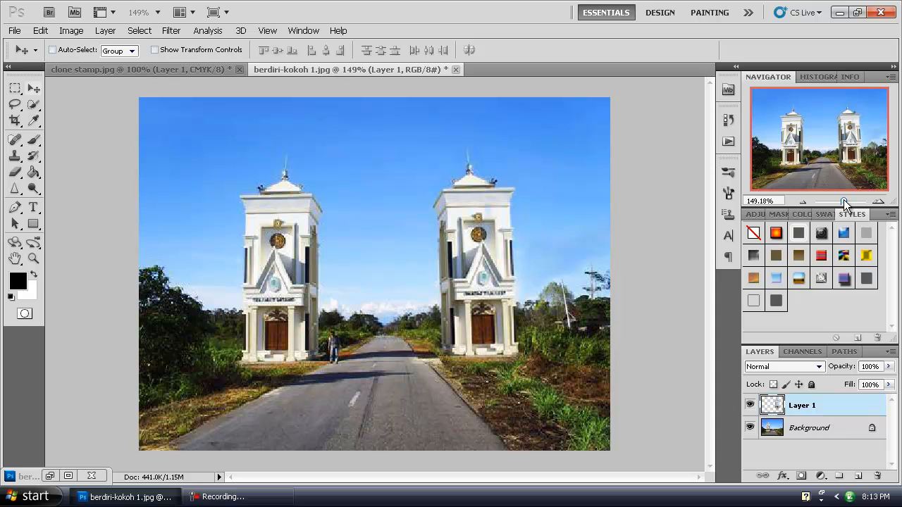
drag(844, 201, 847, 202)
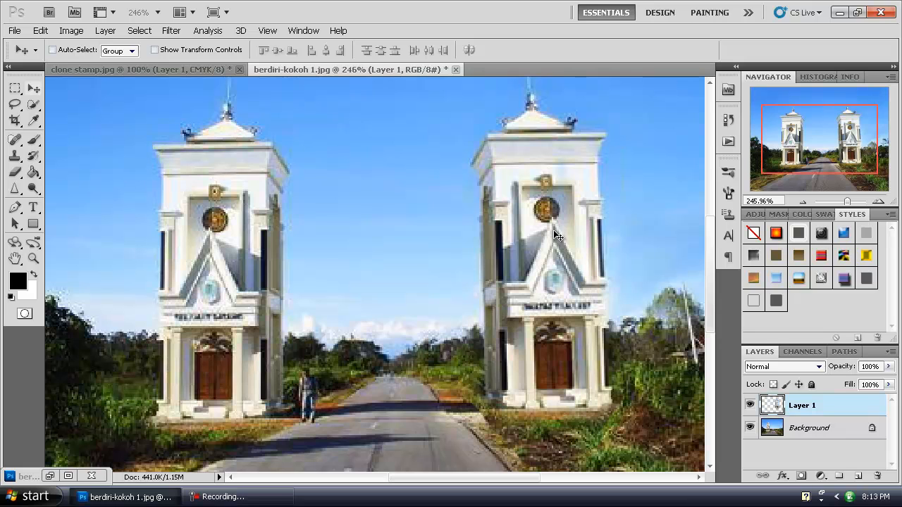
drag(554, 229, 539, 238)
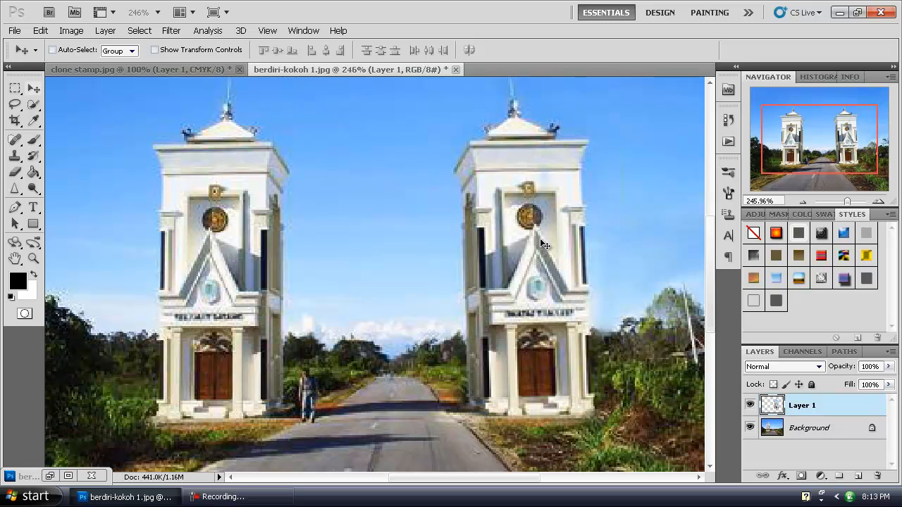
Step: Rotate the cloned tower clockwise by 1.86° so it stands upright, and apply the transformation
click(41, 33)
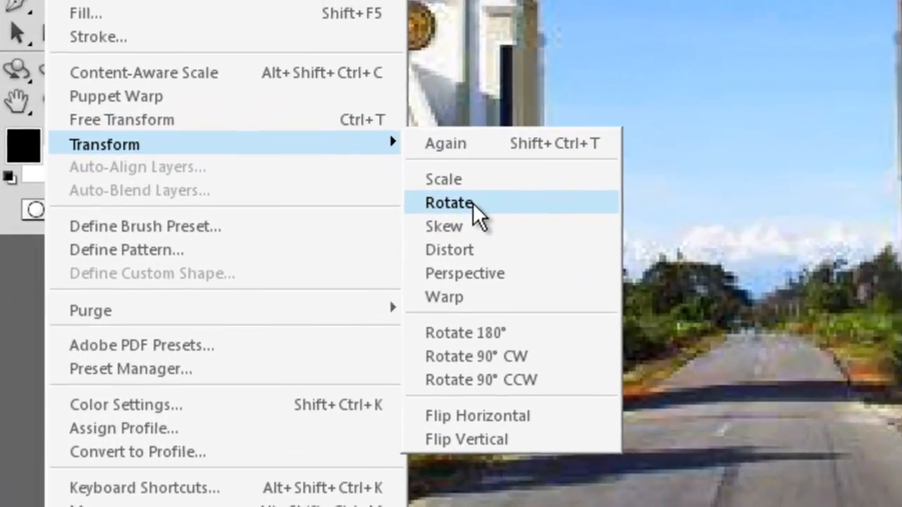
click(481, 200)
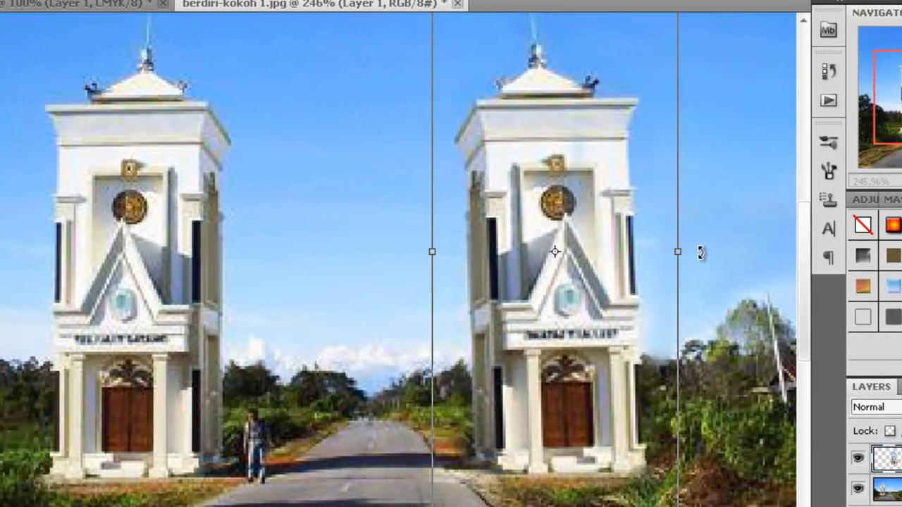
drag(700, 252, 700, 257)
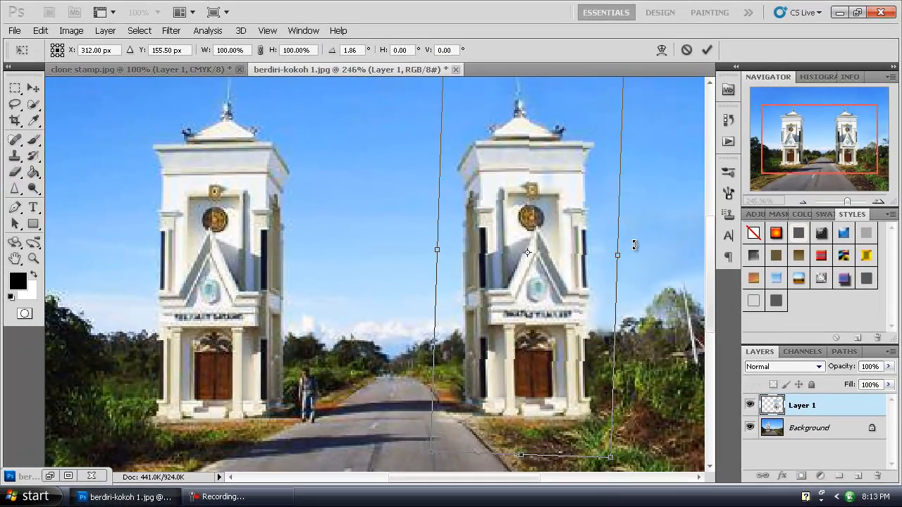
click(706, 52)
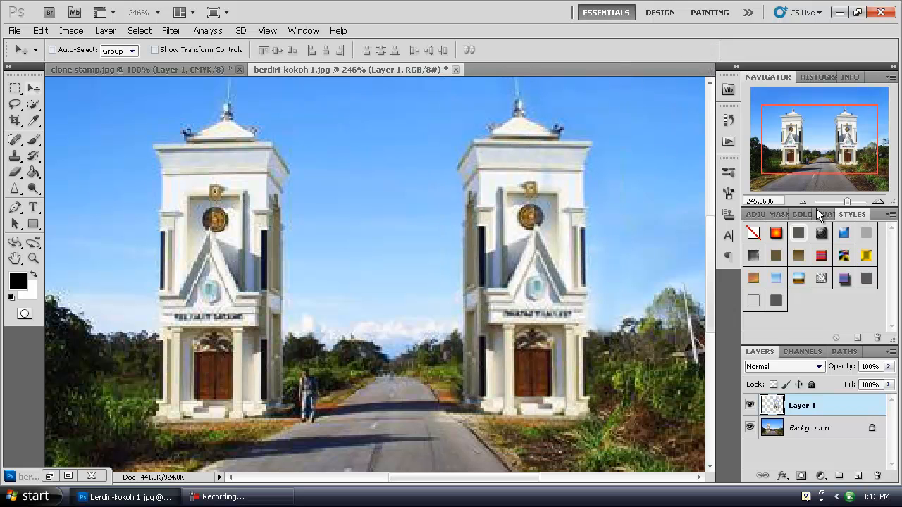
mouse_move(849, 203)
mouse_down()
mouse_move(830, 204)
mouse_move(845, 205)
mouse_up()
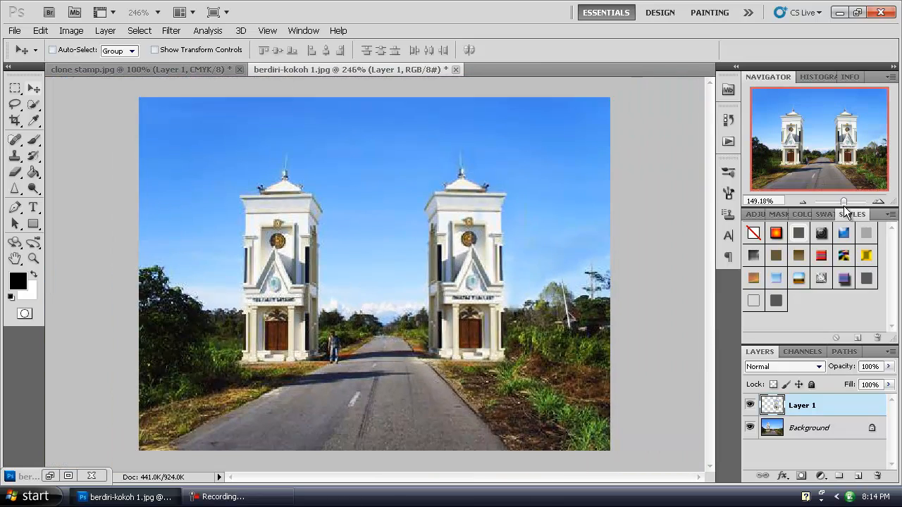